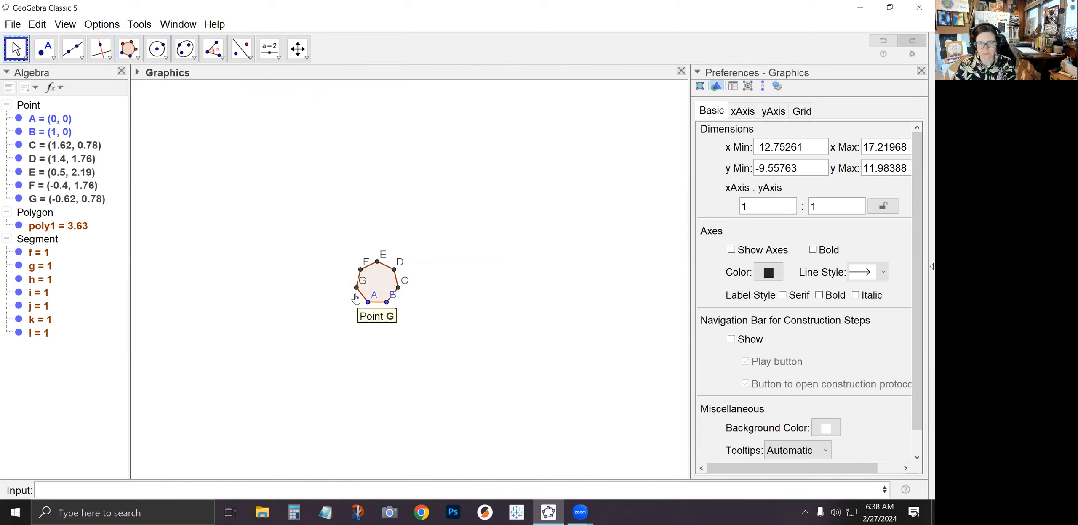
- Set the fill opacity of the heptagon to 0, leaving only its outline
scroll(385, 297, up, 3)
scroll(384, 294, up, 4)
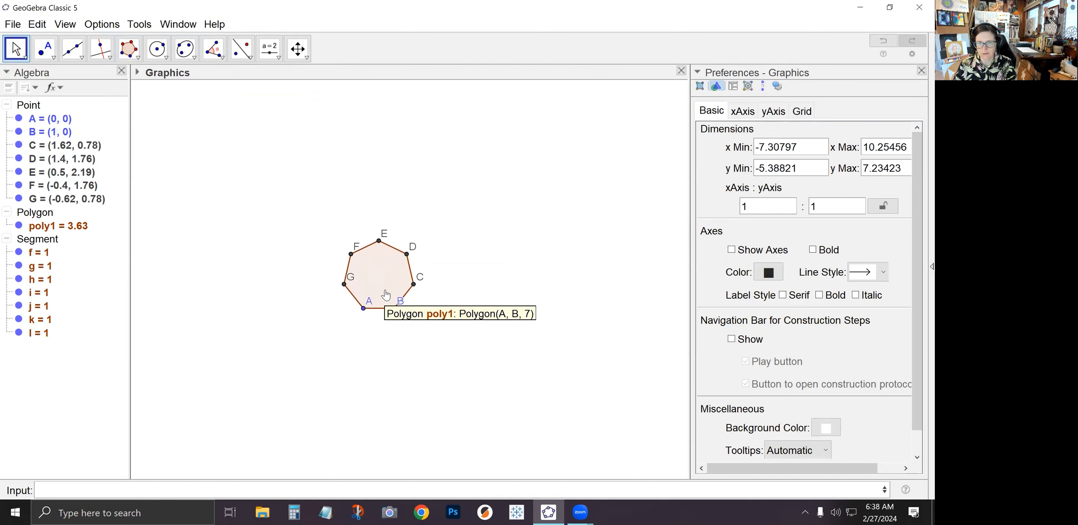
scroll(383, 294, up, 5)
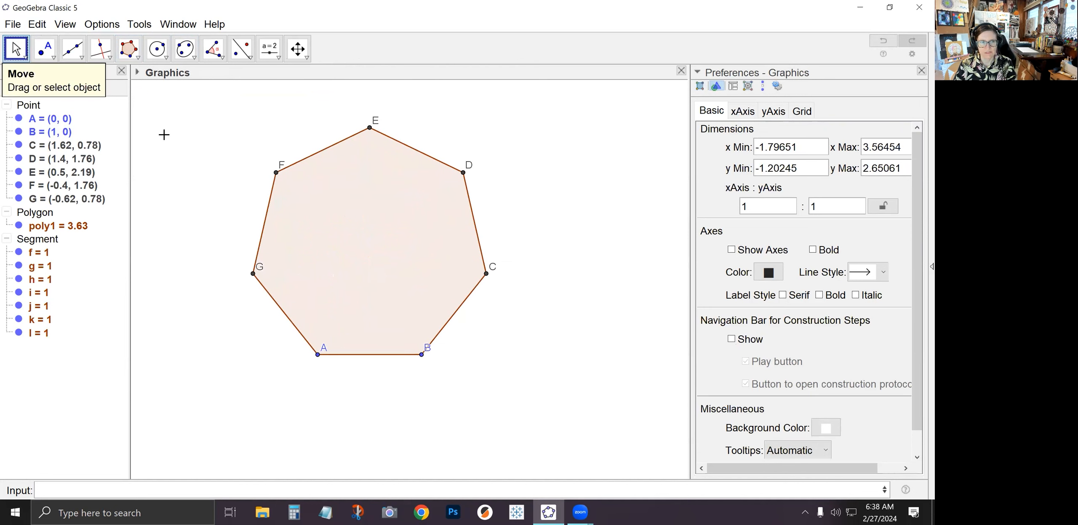
drag(212, 168, 226, 202)
click(345, 264)
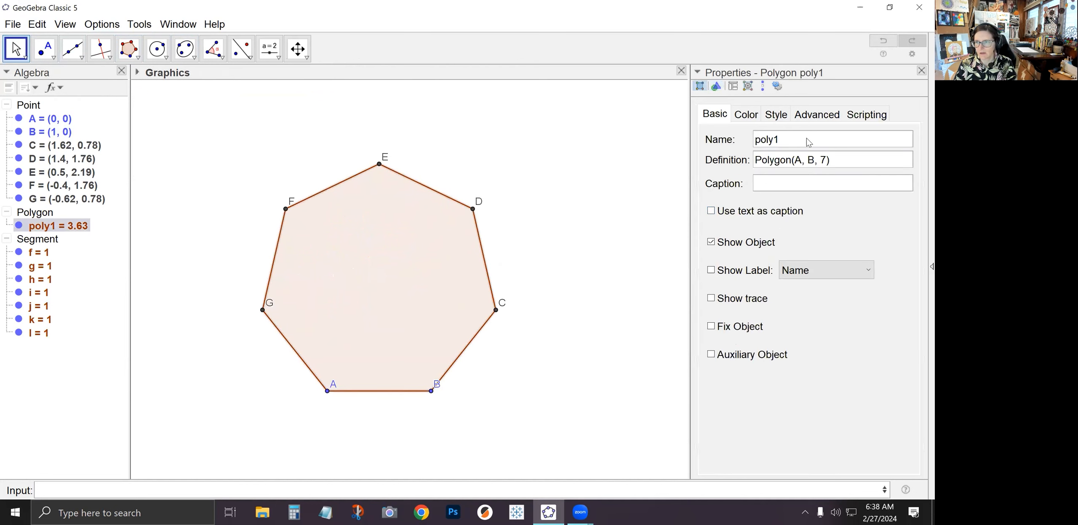
click(746, 115)
drag(730, 303, 718, 303)
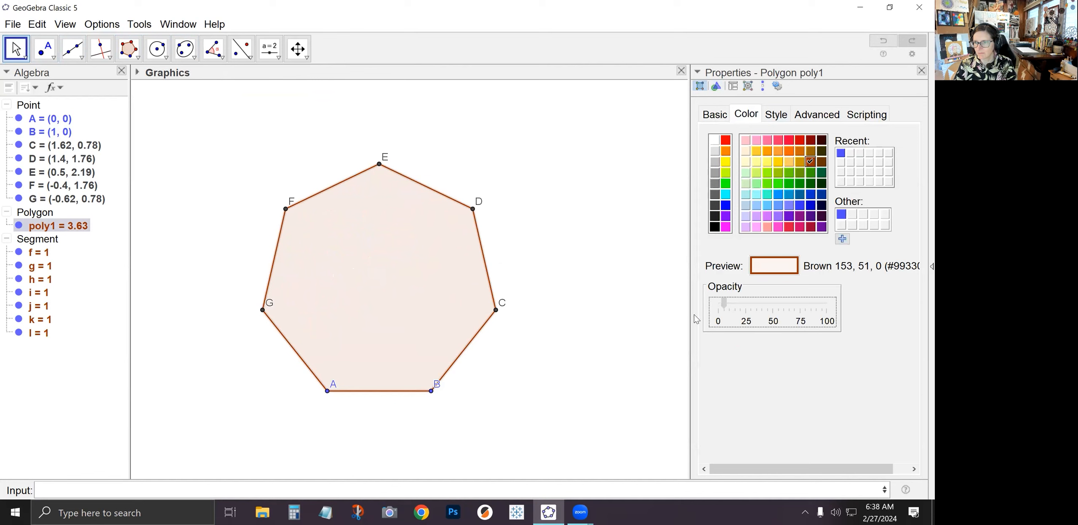
click(194, 232)
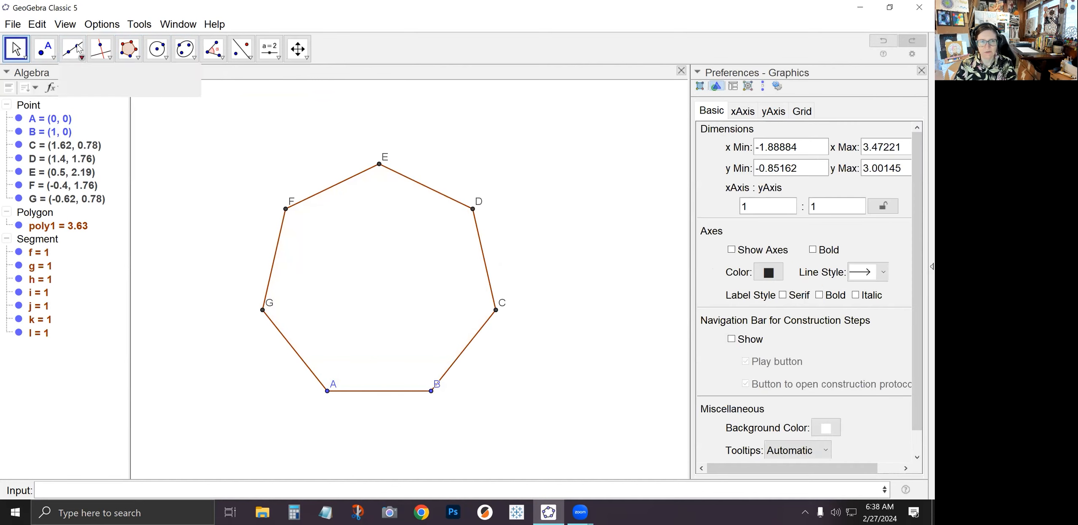
- Construct the perpendicular bisectors of heptagon sides AB and BC
click(110, 58)
click(110, 58)
click(135, 104)
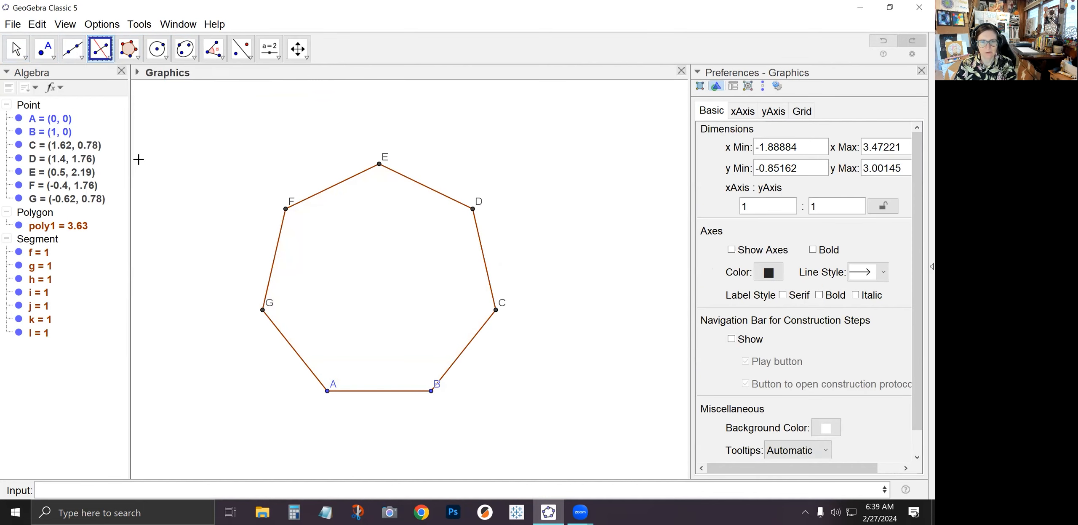
click(431, 393)
click(431, 393)
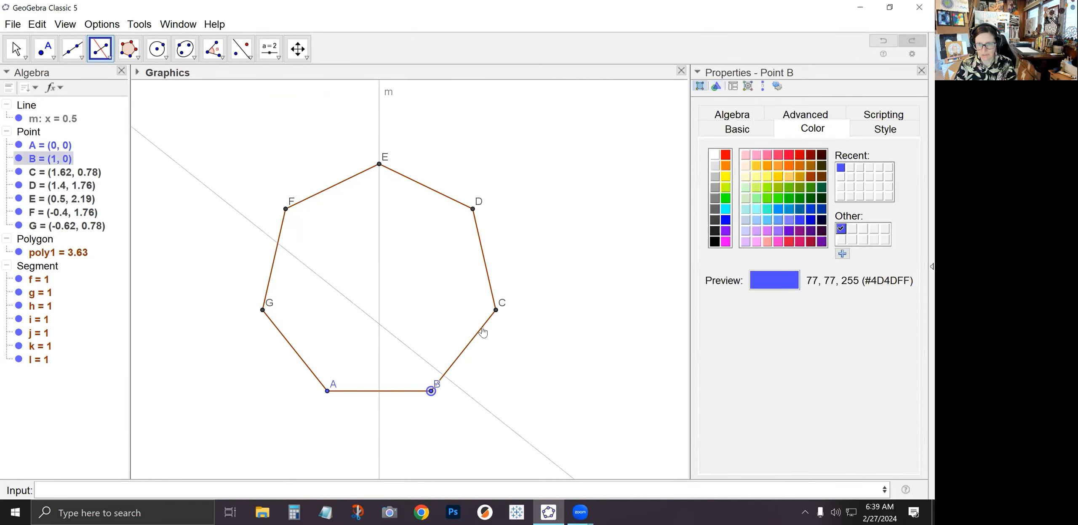
click(496, 310)
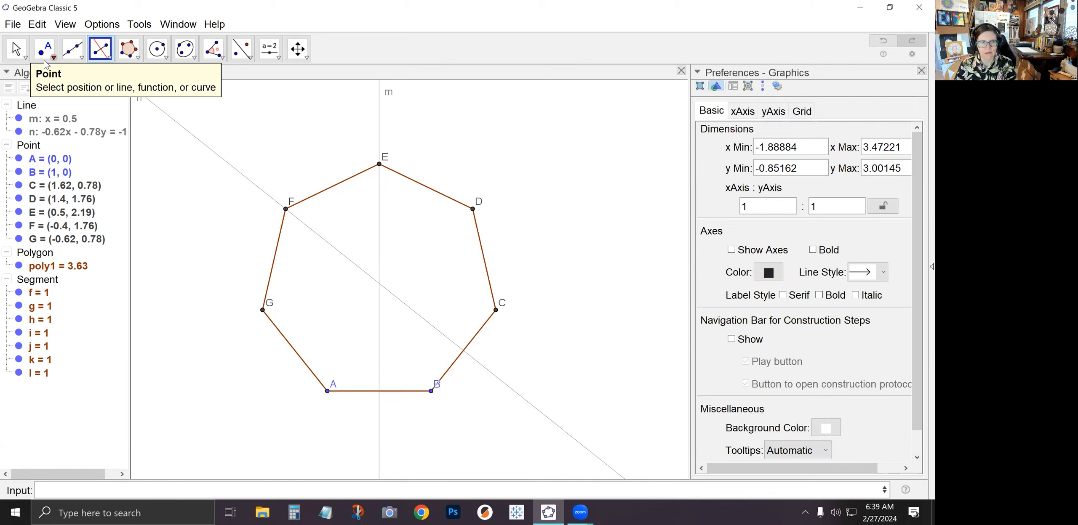
- Mark the intersection of the two bisectors and the points where they cross sides AB and BC
click(54, 58)
click(84, 167)
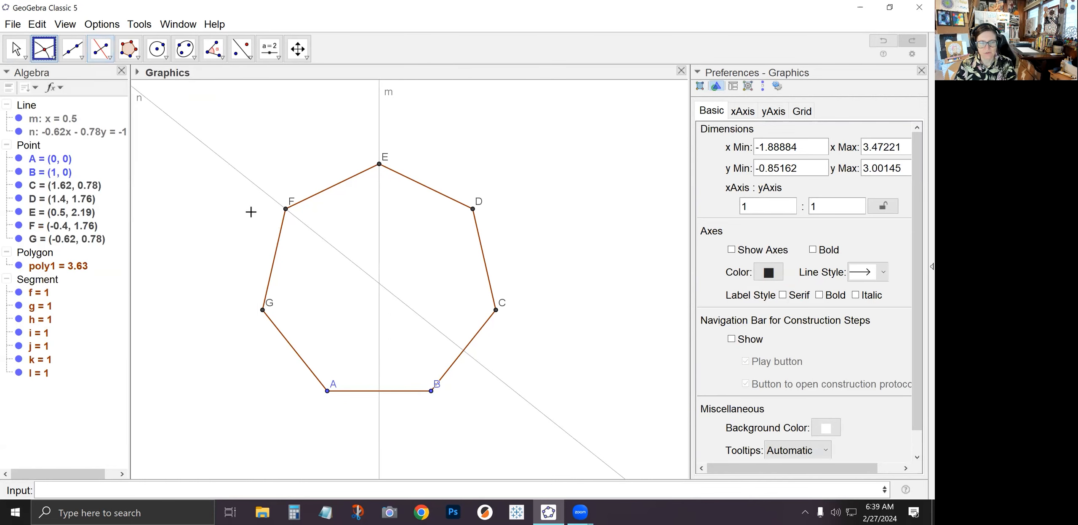
click(380, 285)
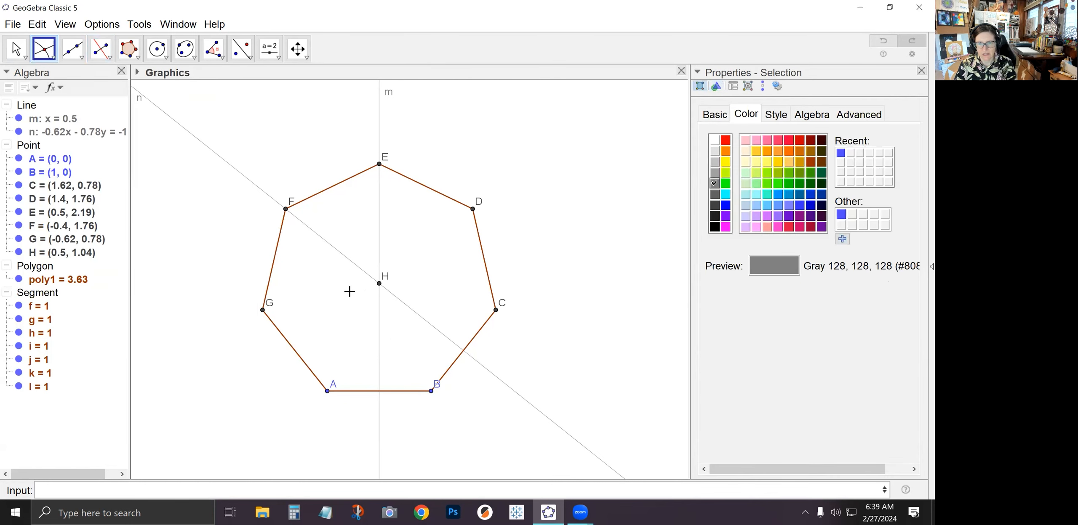
click(380, 392)
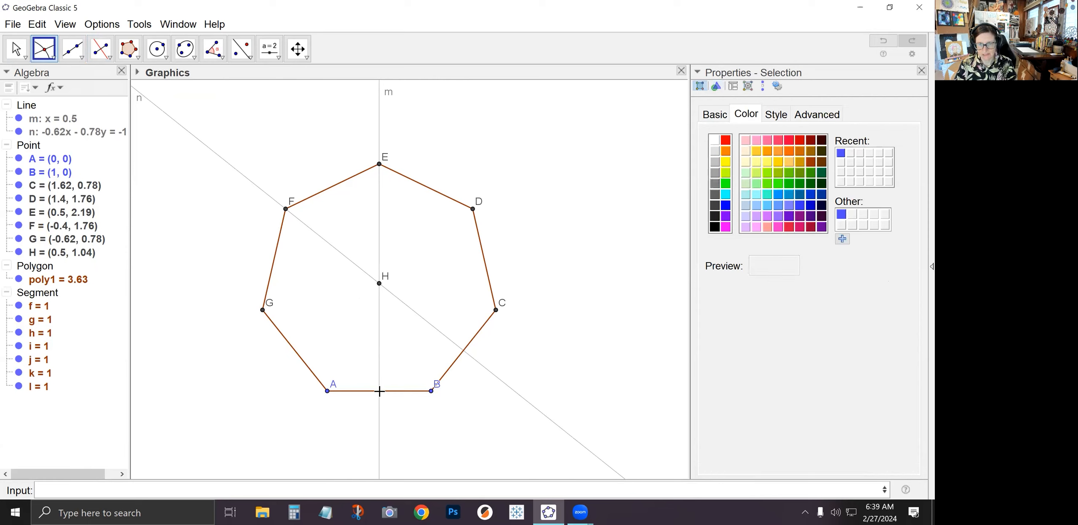
click(464, 352)
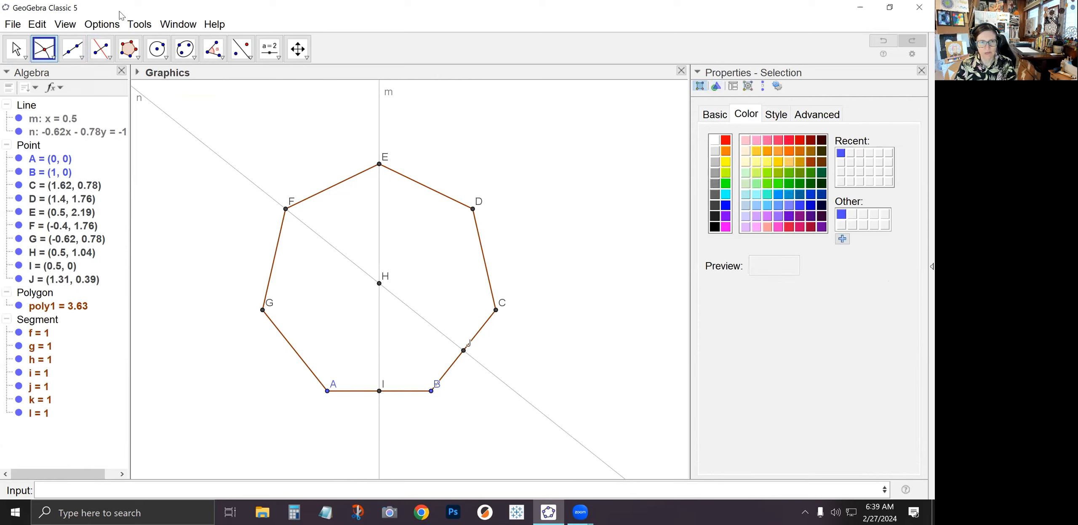
- Draw a circle centred at B through point I, the midpoint of side AB
click(157, 48)
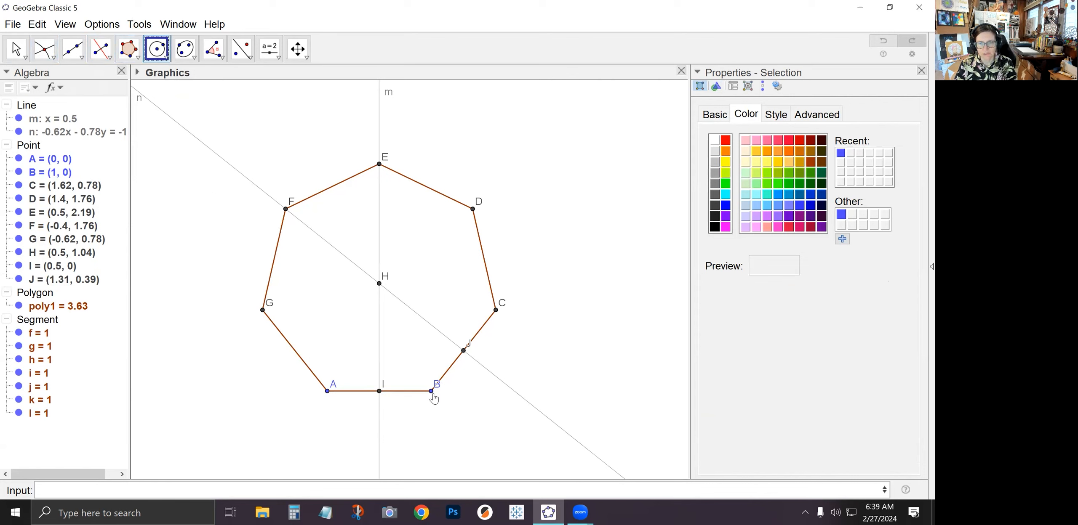
click(430, 393)
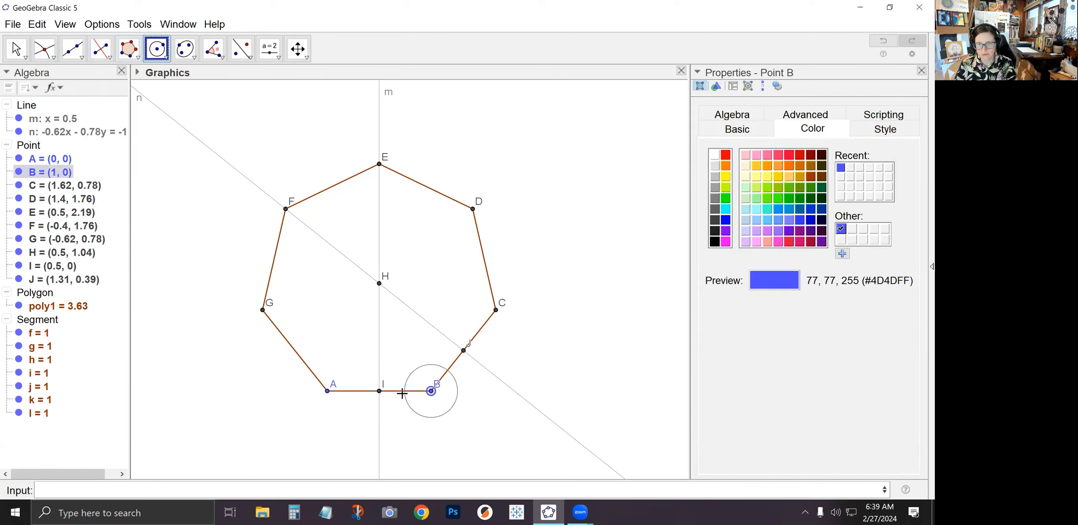
click(379, 392)
- Draw a line through centre H and vertex B, and mark its intersection with the circle on the side facing H
click(72, 49)
click(377, 286)
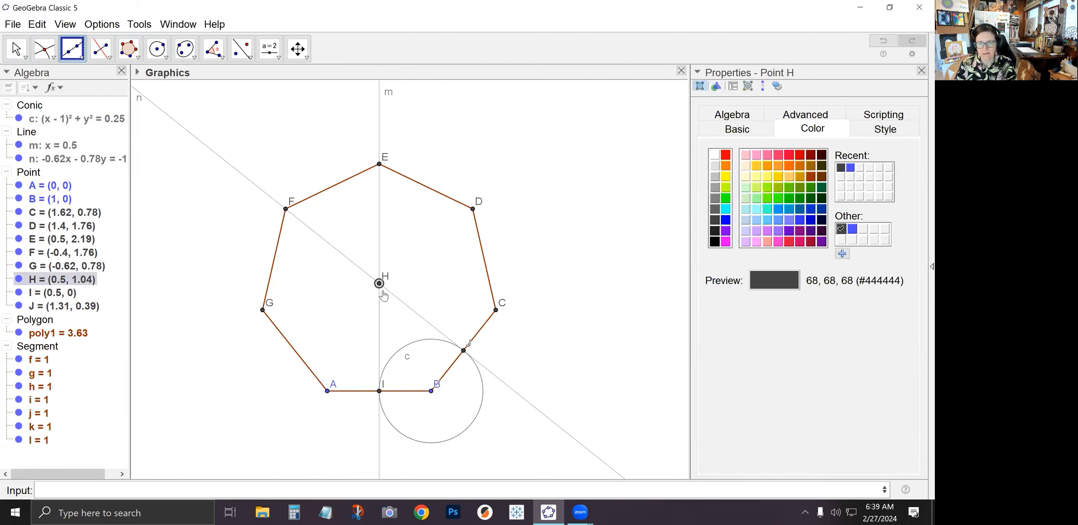
click(431, 392)
click(45, 48)
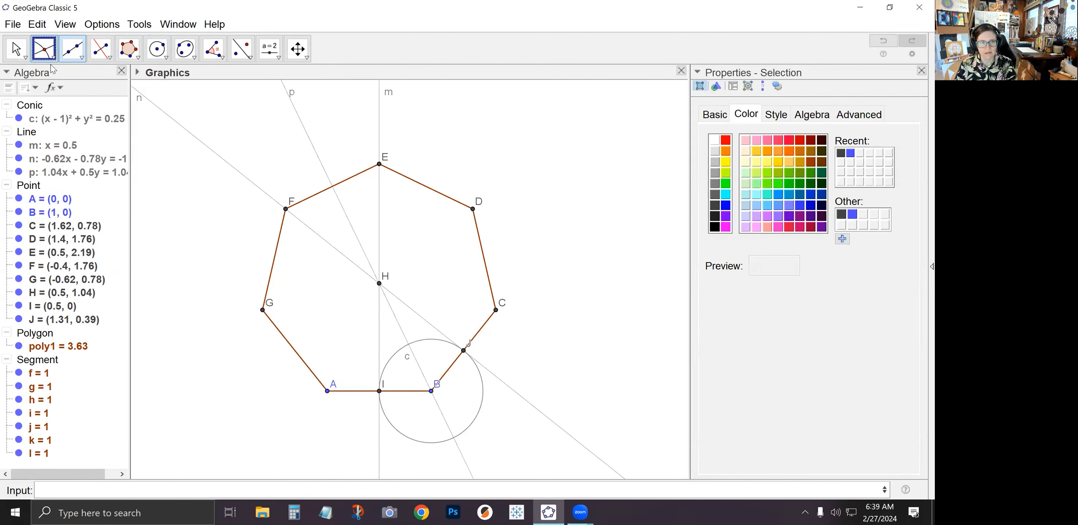
click(408, 346)
- Draw a circle centred at H through point K
click(157, 48)
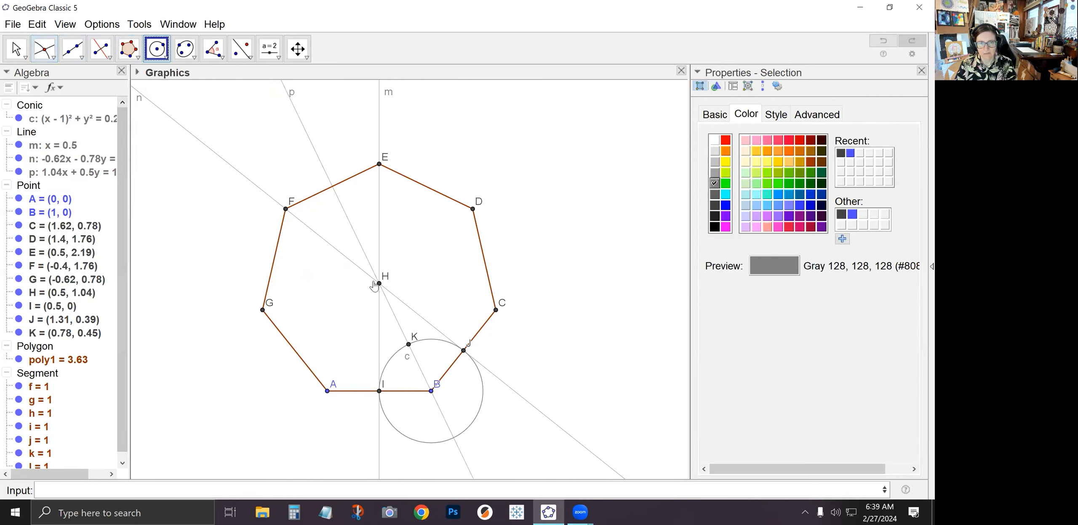
click(378, 285)
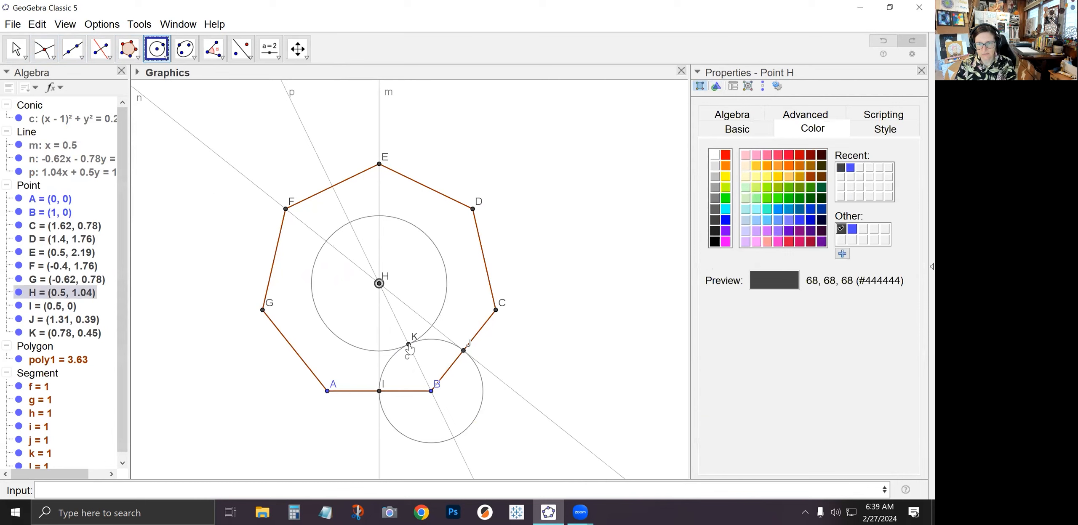
click(408, 346)
click(16, 48)
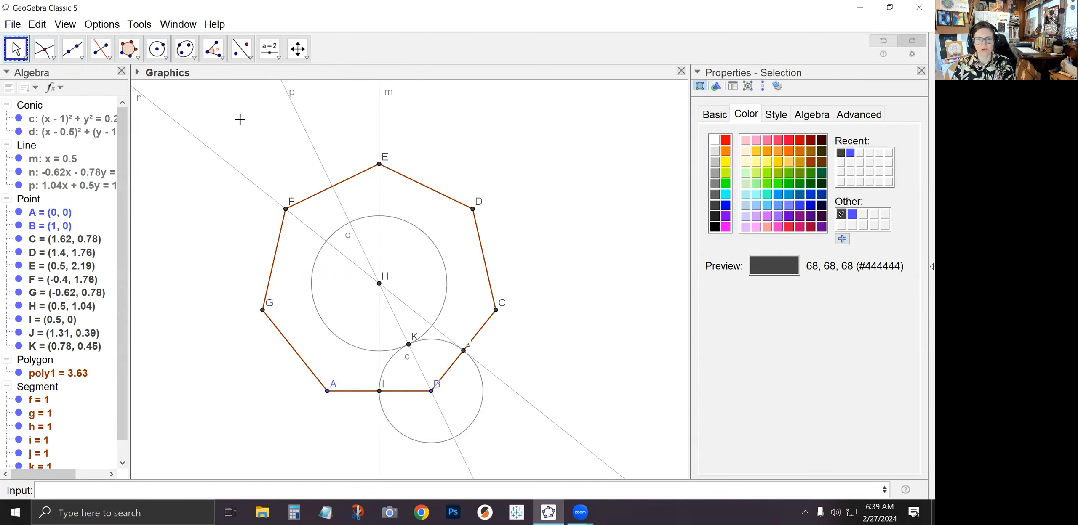
- Create an angle slider α above the heptagon with a maximum of 90°, and set it to 16°
click(269, 48)
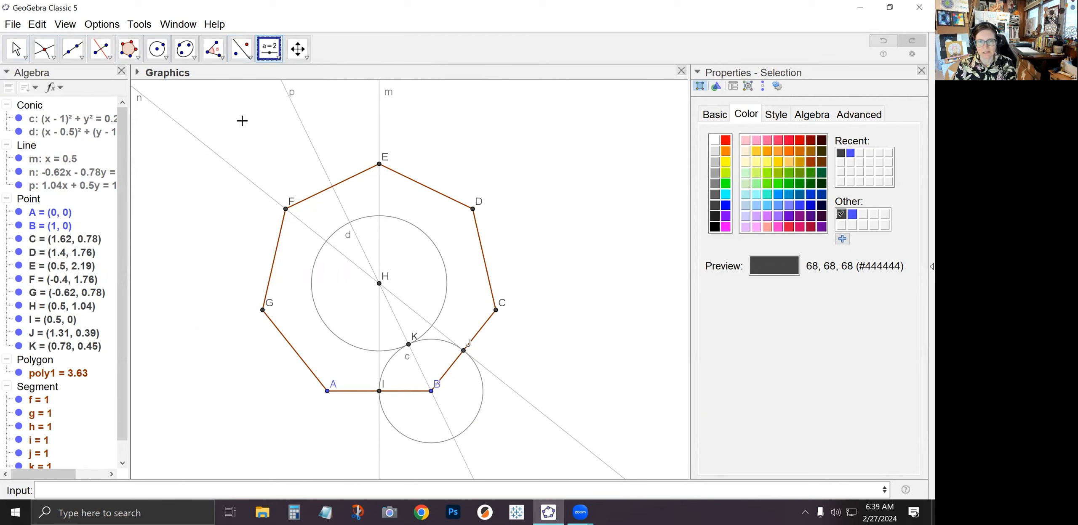
click(240, 118)
click(316, 228)
click(318, 210)
drag(448, 286, 438, 287)
text(90)
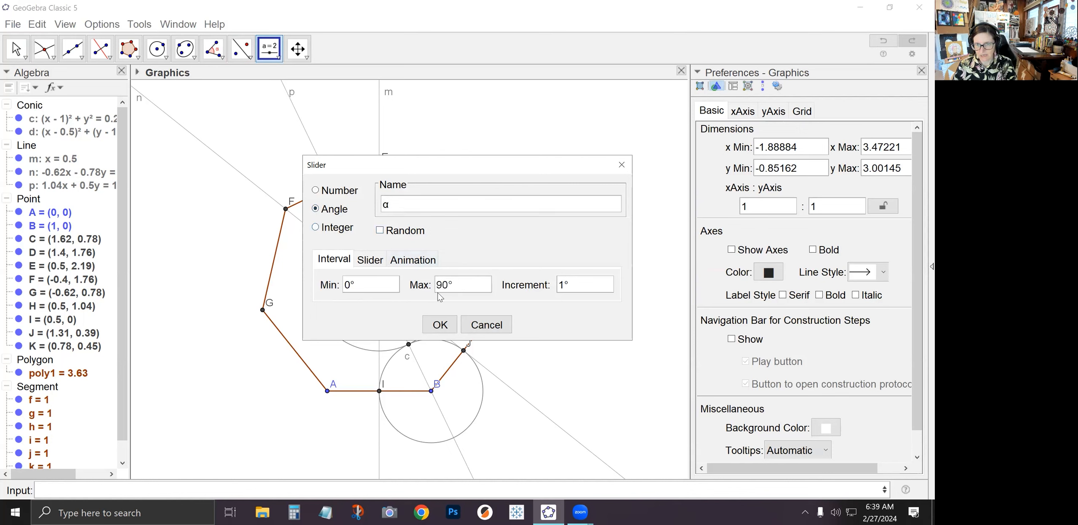
click(440, 325)
key(Escape)
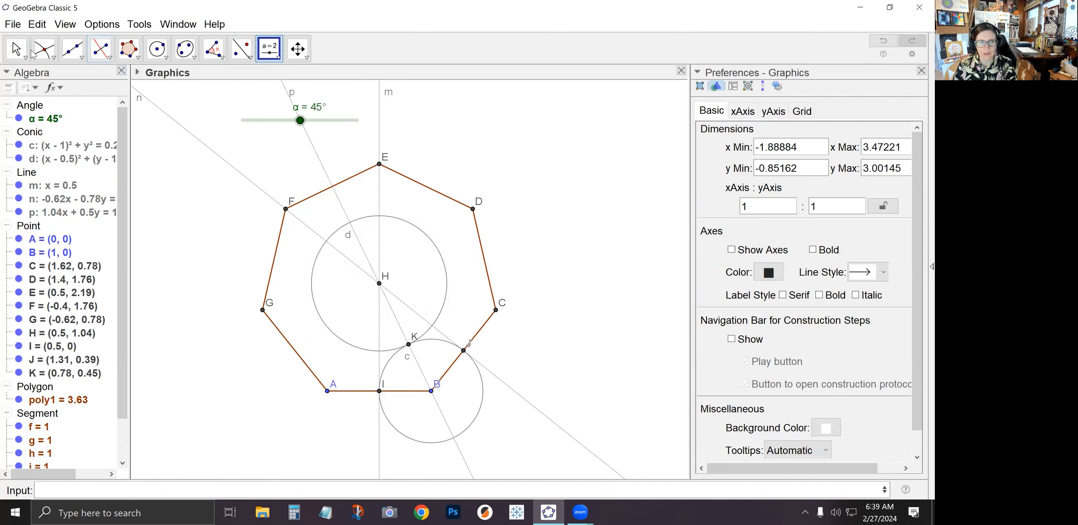
drag(300, 120, 263, 121)
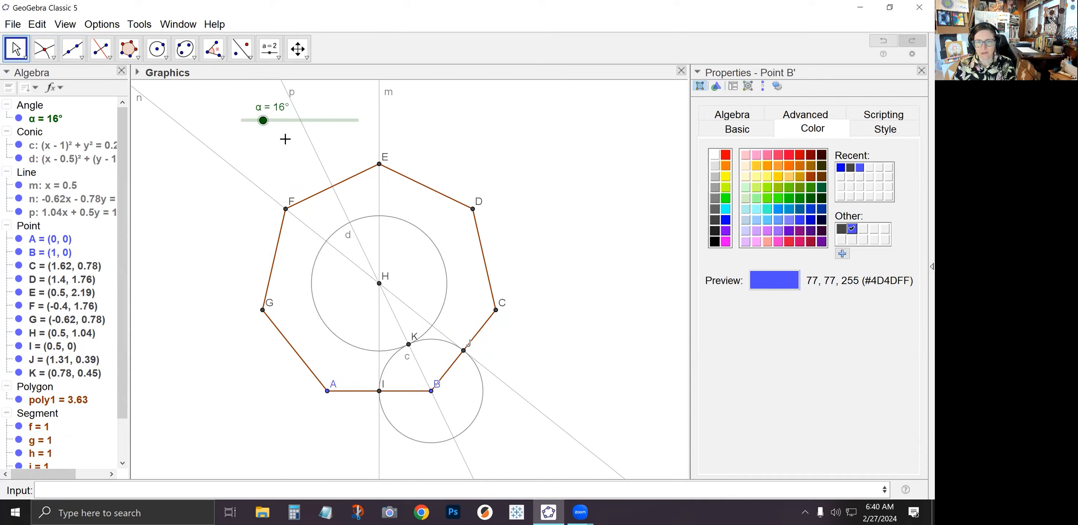
- Rotate point B about K by angle α with the command rotate(B,α,K)
click(263, 490)
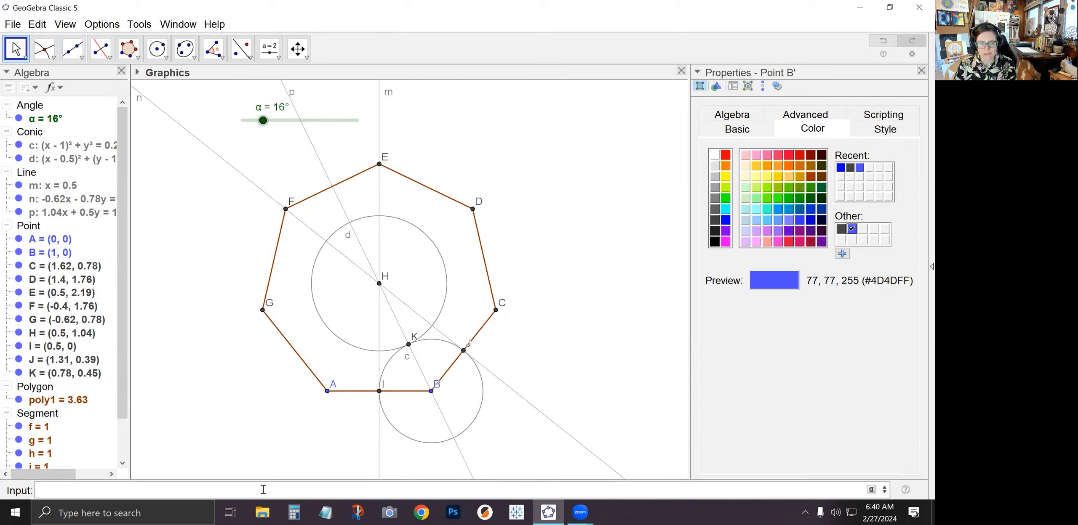
text(rotate()
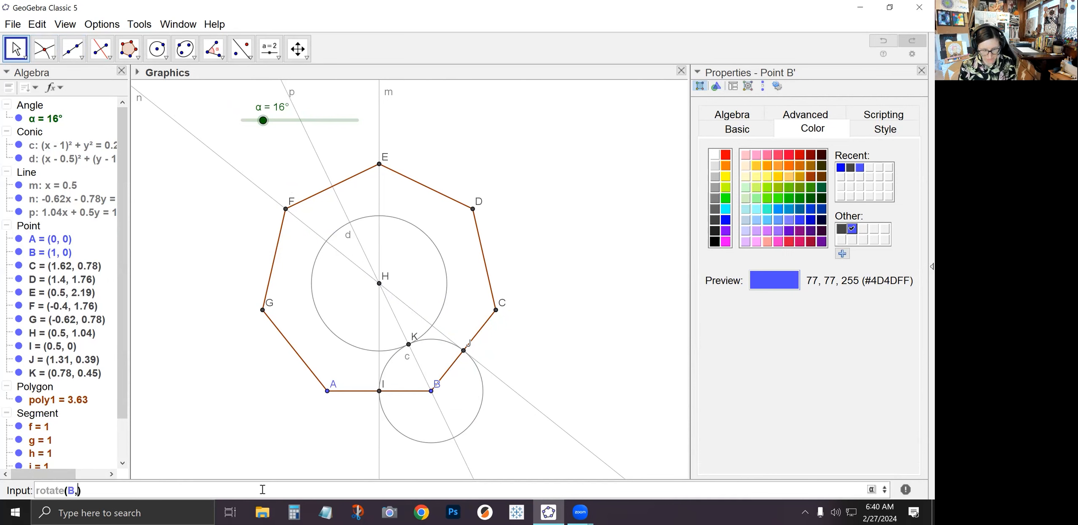
text(B,α,)
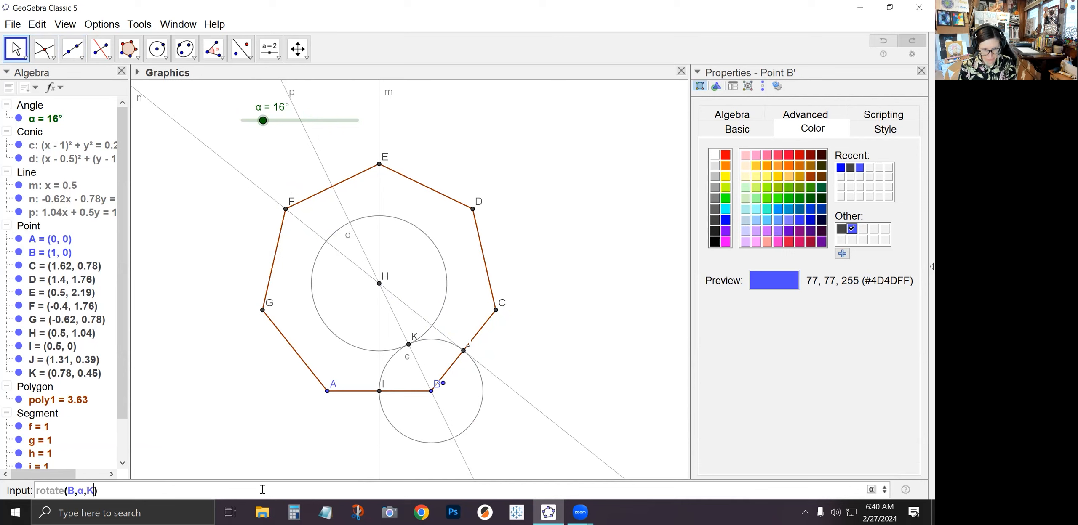
text(K)
key(Return)
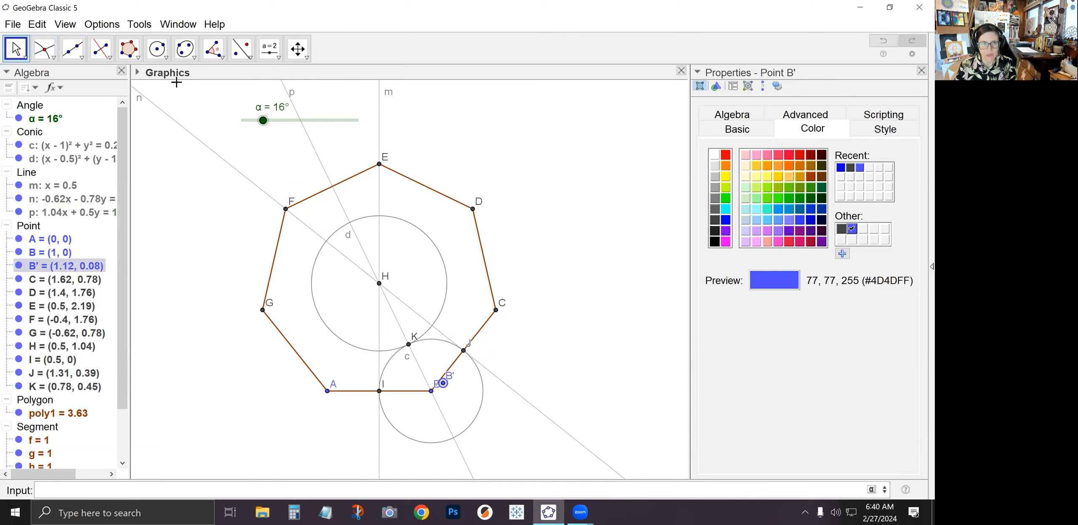
- Draw a line through point K and the rotated point B'
click(73, 48)
click(409, 344)
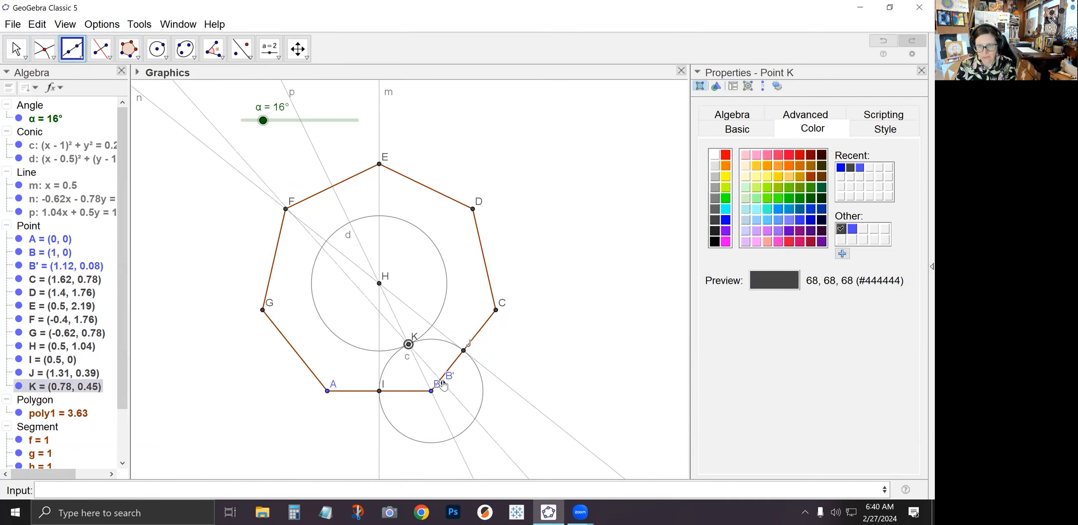
click(443, 383)
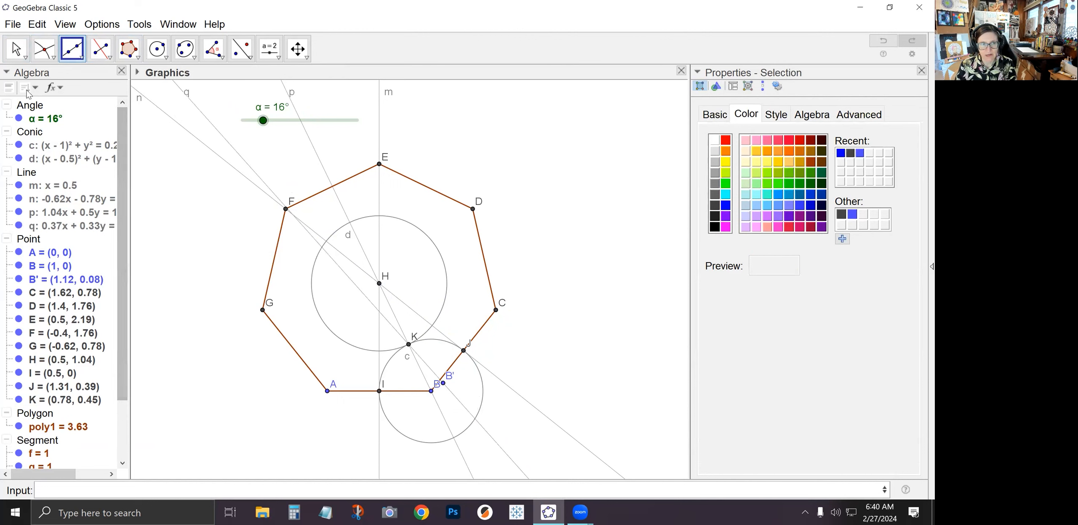
- Set the angle slider α to 29°
click(24, 58)
click(17, 48)
mouse_move(264, 121)
mouse_down()
mouse_move(251, 127)
mouse_move(279, 122)
mouse_up()
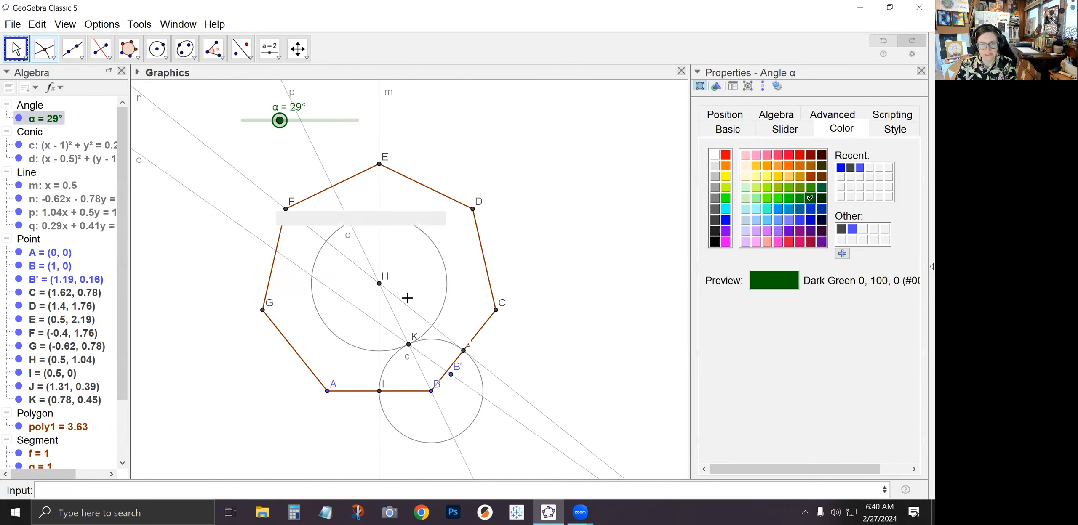
- Colour the line through K and B' blue (0, 0, 255) and set its thickness to 3
click(435, 363)
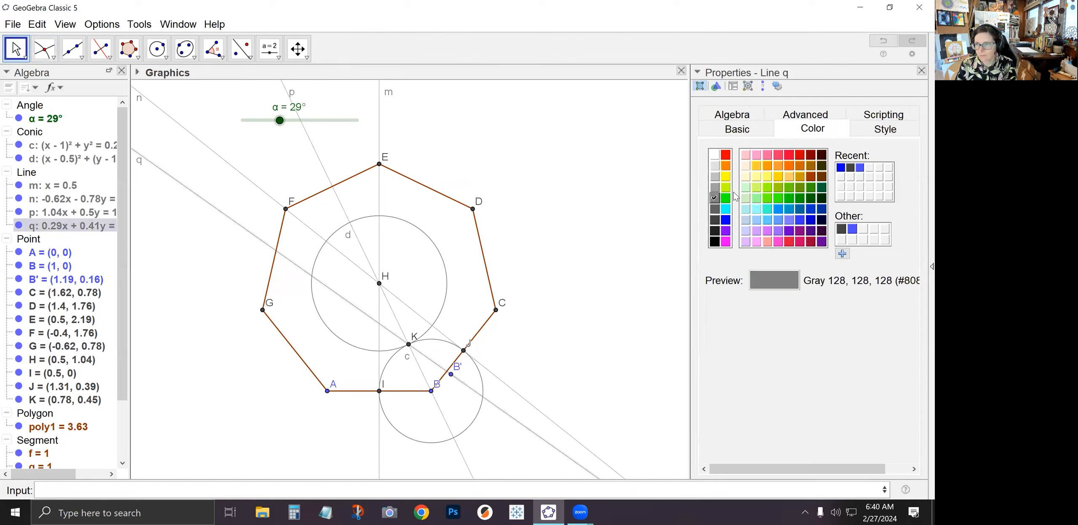
click(725, 219)
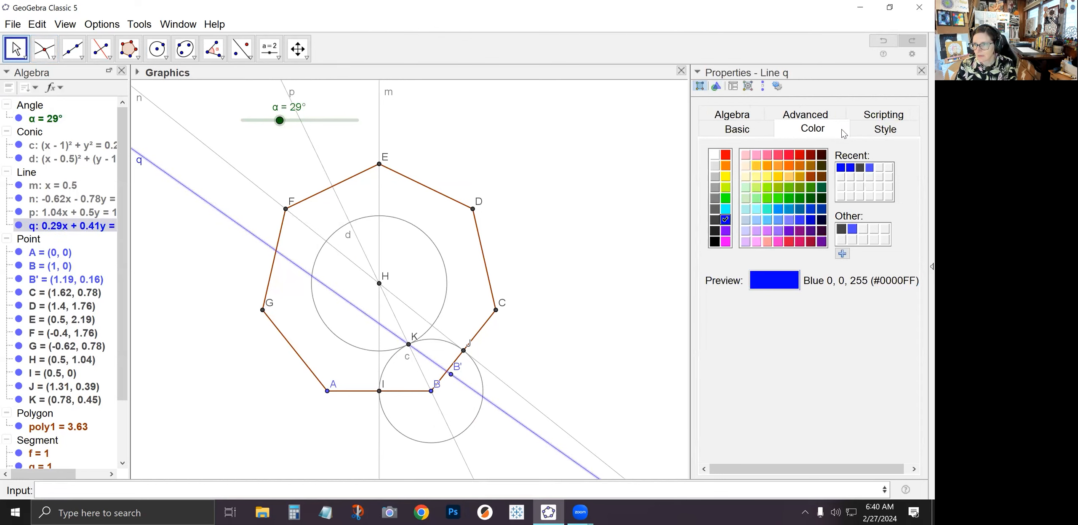
click(884, 129)
click(740, 173)
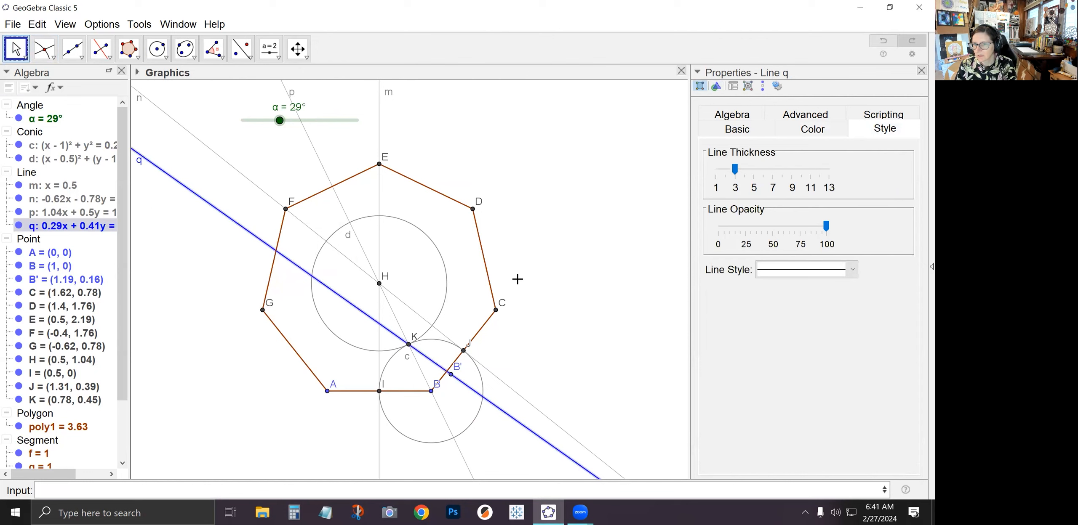
click(468, 315)
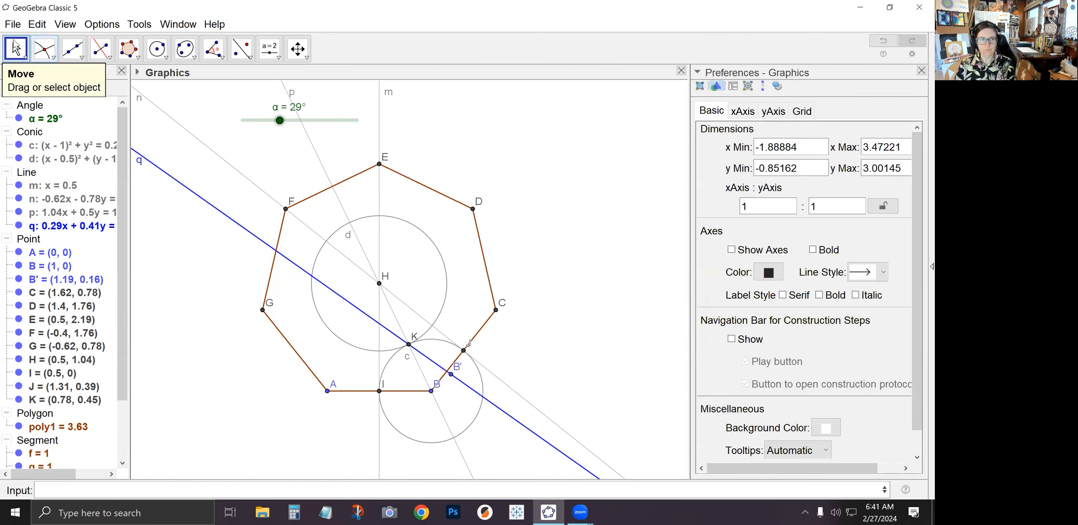
click(451, 374)
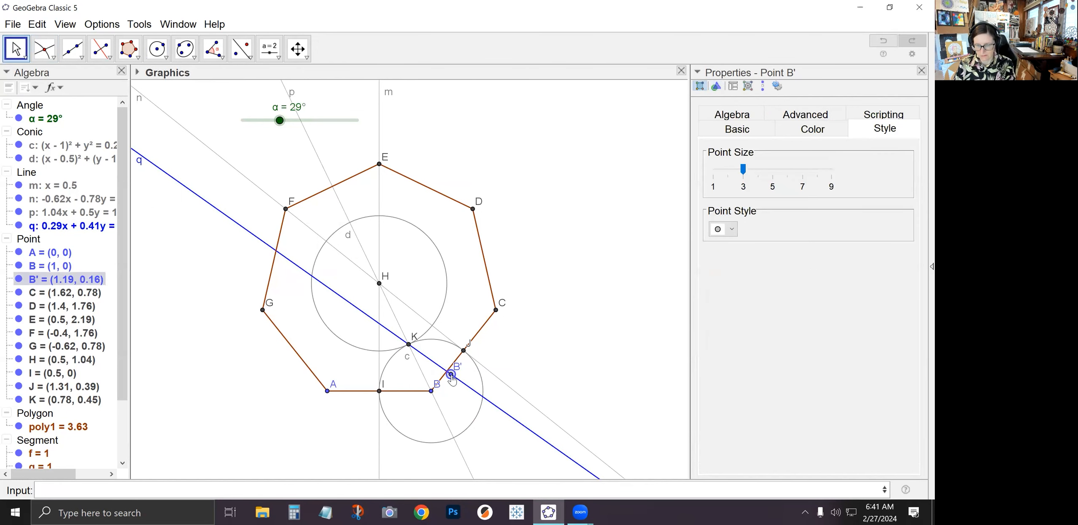
key(Delete)
click(37, 24)
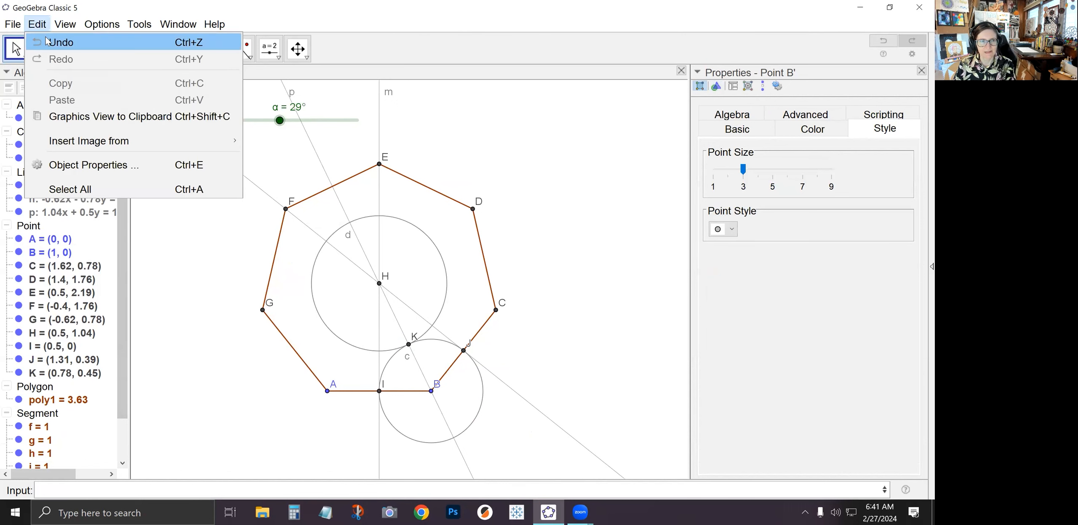
click(47, 41)
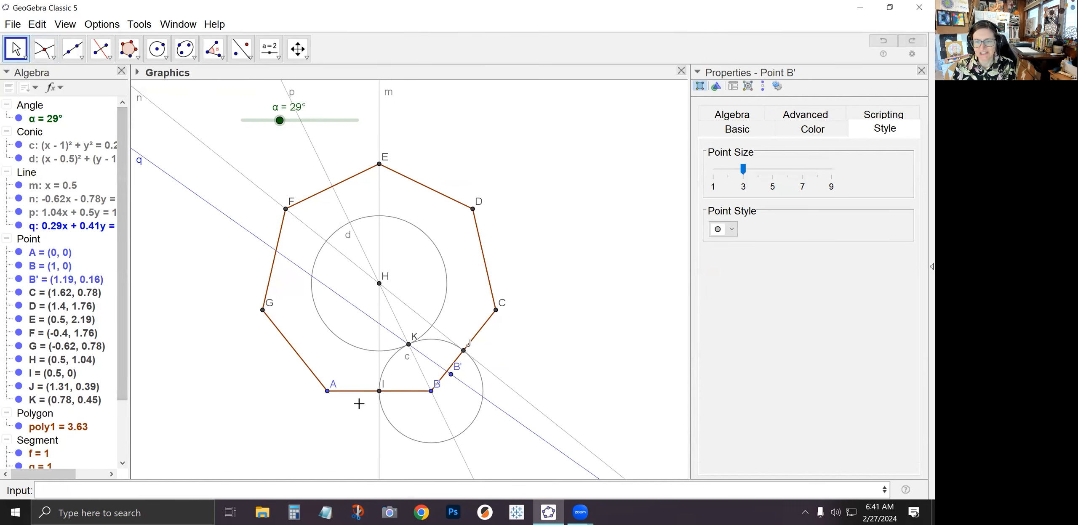
- Hide the rotated point B' while keeping the line through it
right_click(457, 379)
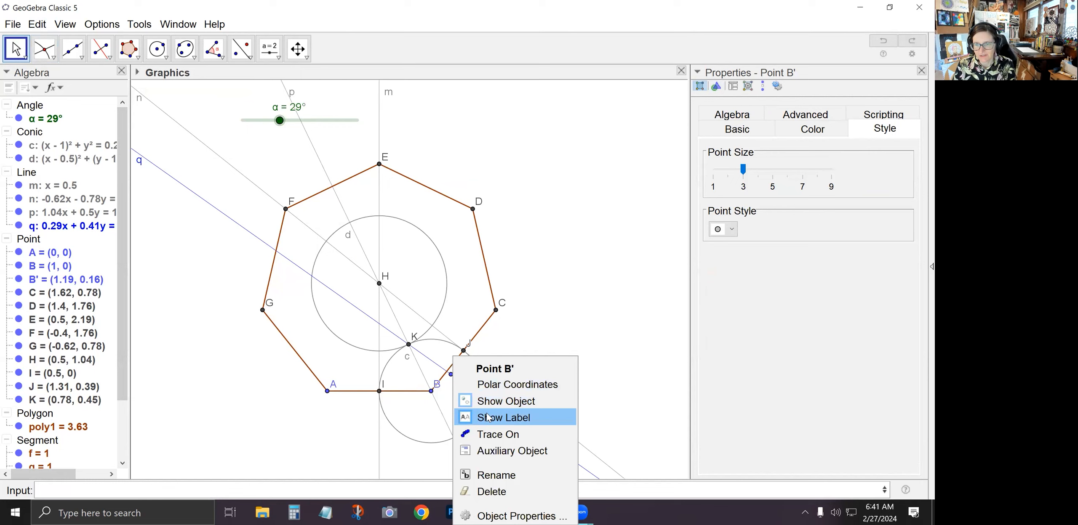
click(485, 405)
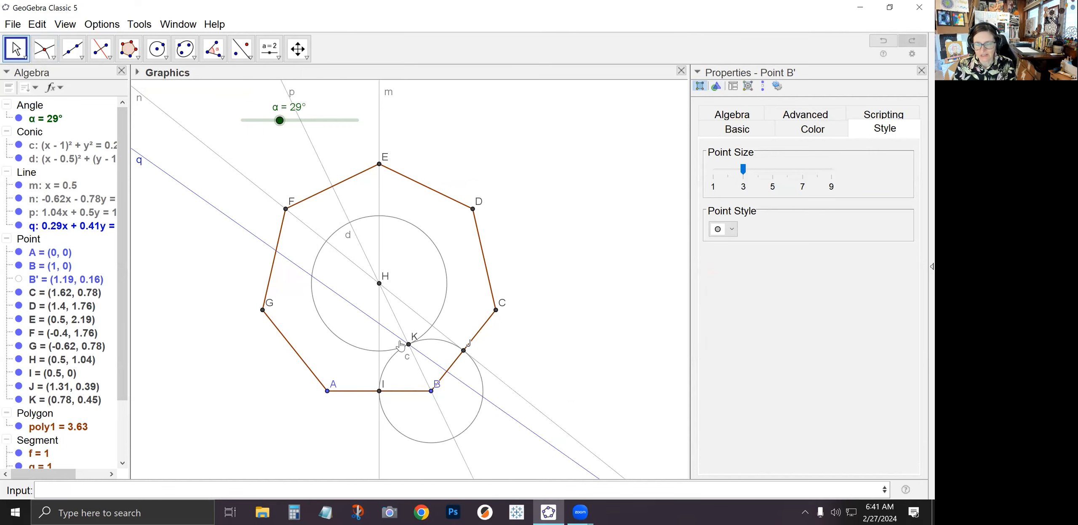
- Construct the angle bisector of the angle at B formed by points I, B and K
click(108, 57)
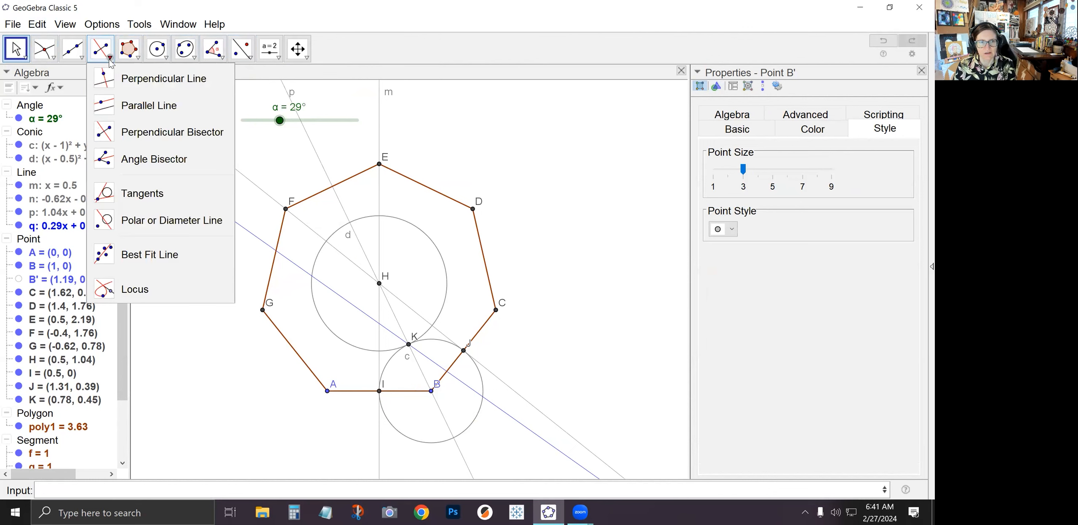
click(176, 132)
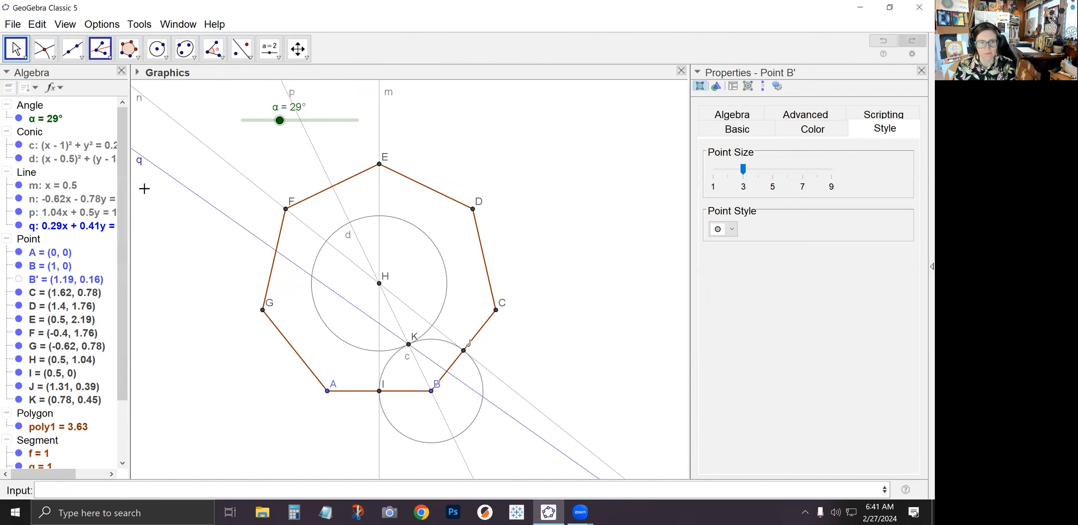
click(379, 392)
click(430, 391)
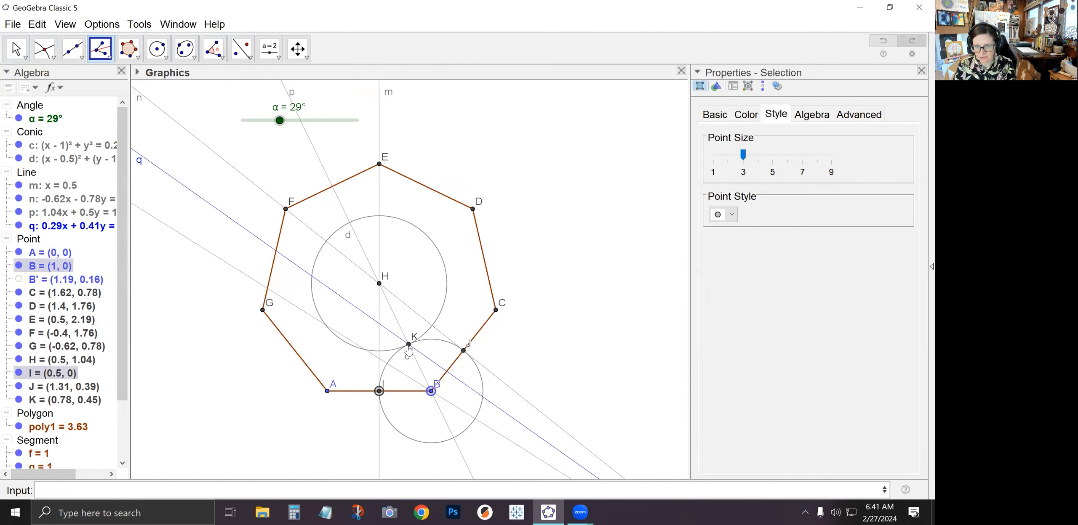
key(Escape)
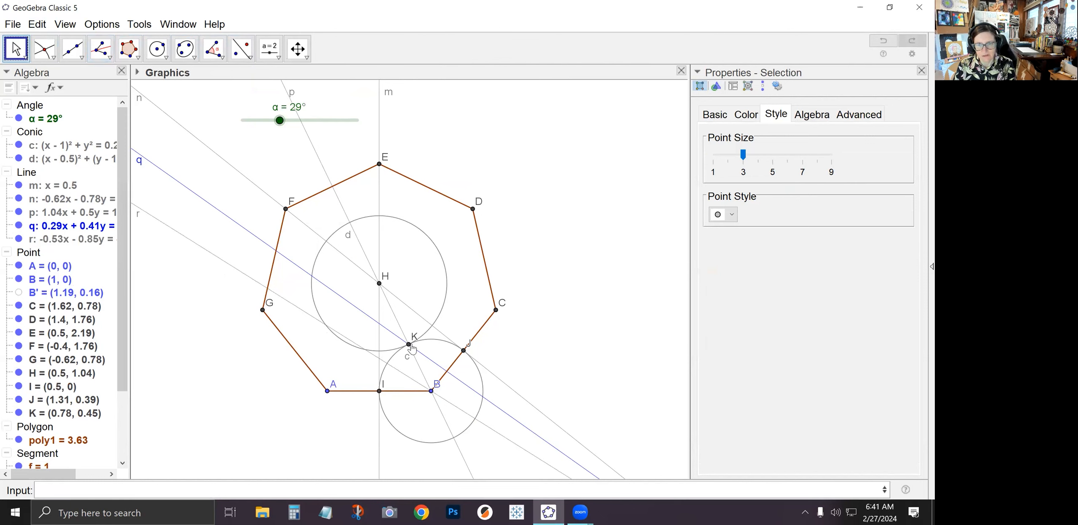
- Change the line style of the new angle bisector through B to dashed
click(403, 376)
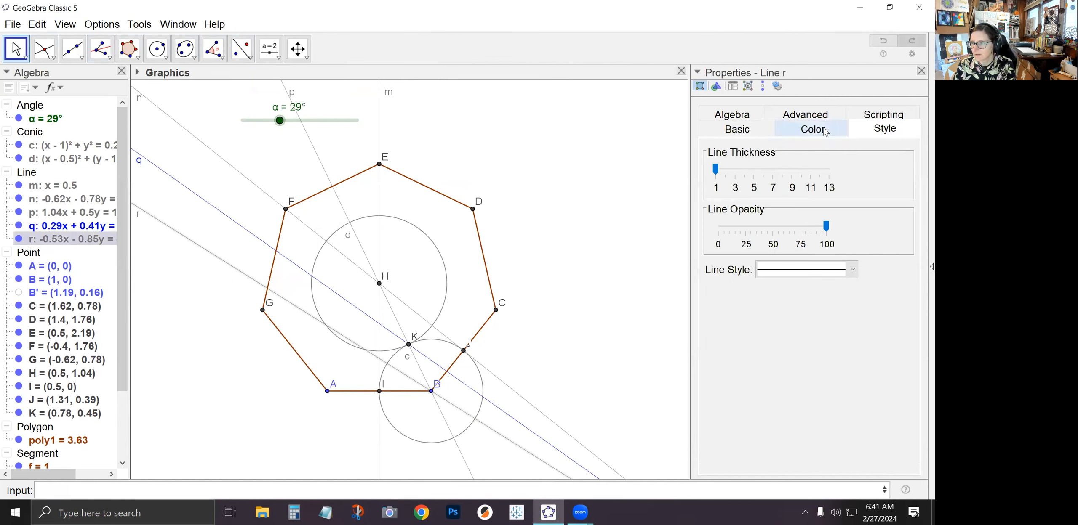
click(806, 270)
click(802, 301)
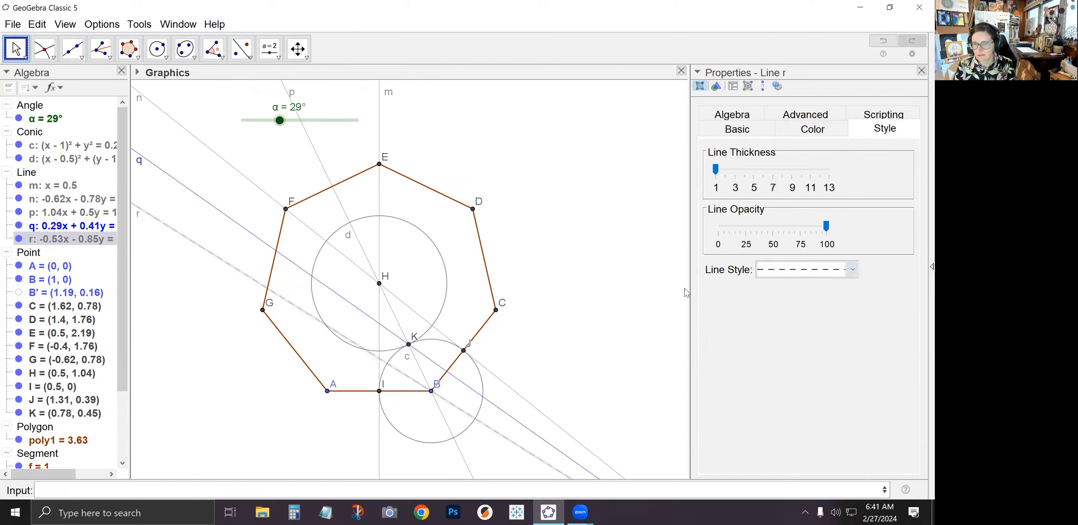
- Mark the intersection of line q with the vertical line m, and reflect line q about line p
click(241, 48)
click(44, 48)
click(379, 325)
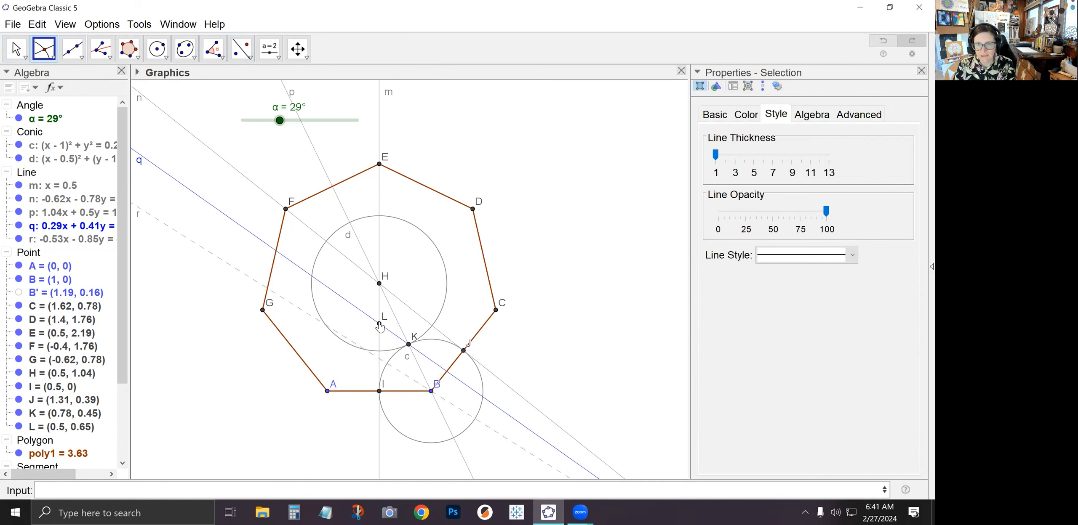
click(241, 49)
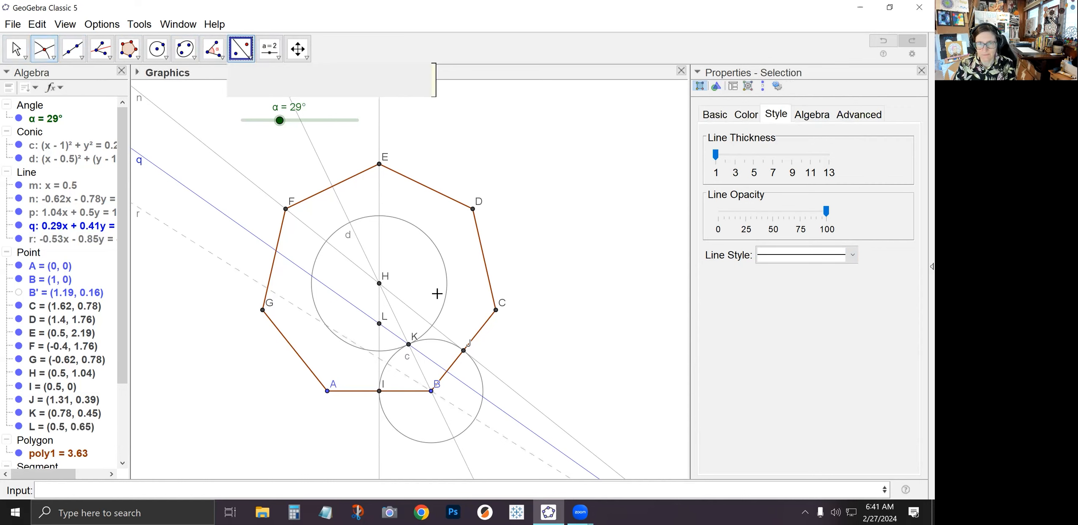
click(431, 360)
click(418, 367)
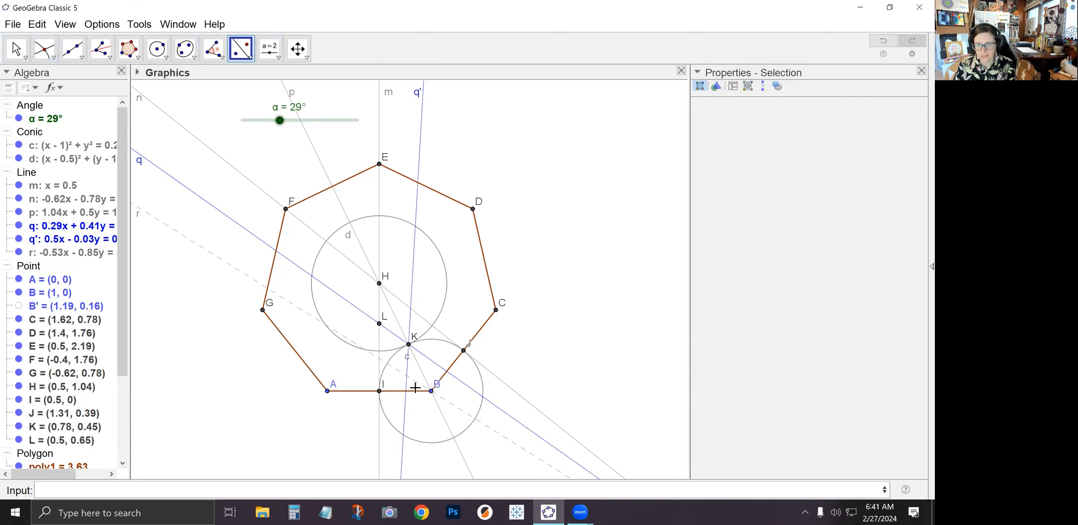
- Mark the intersections of the reflected line q' with line n and with the dashed bisector r
click(44, 49)
click(411, 309)
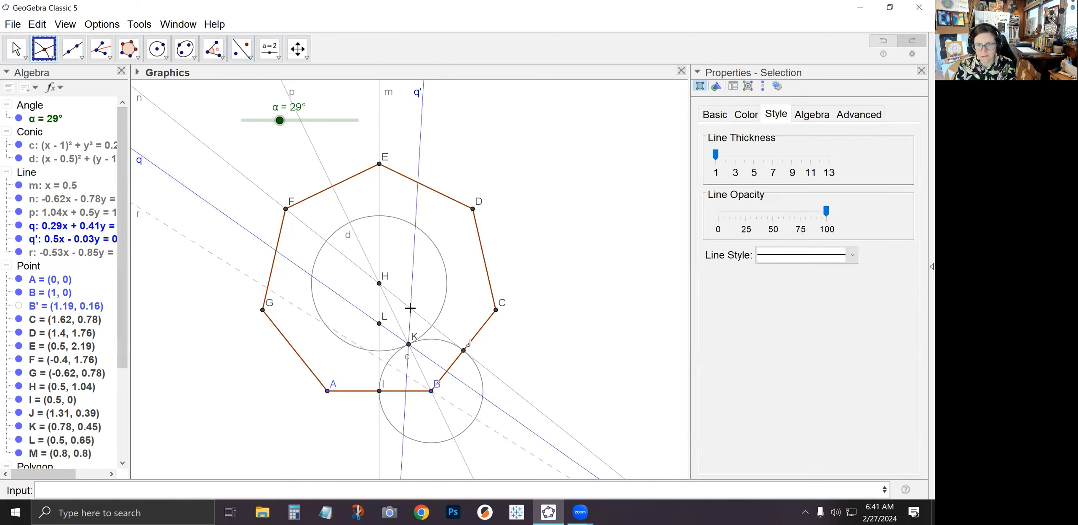
click(407, 376)
- Reflect line q' about line n and mark where the reflected line crosses line p
click(241, 49)
click(413, 290)
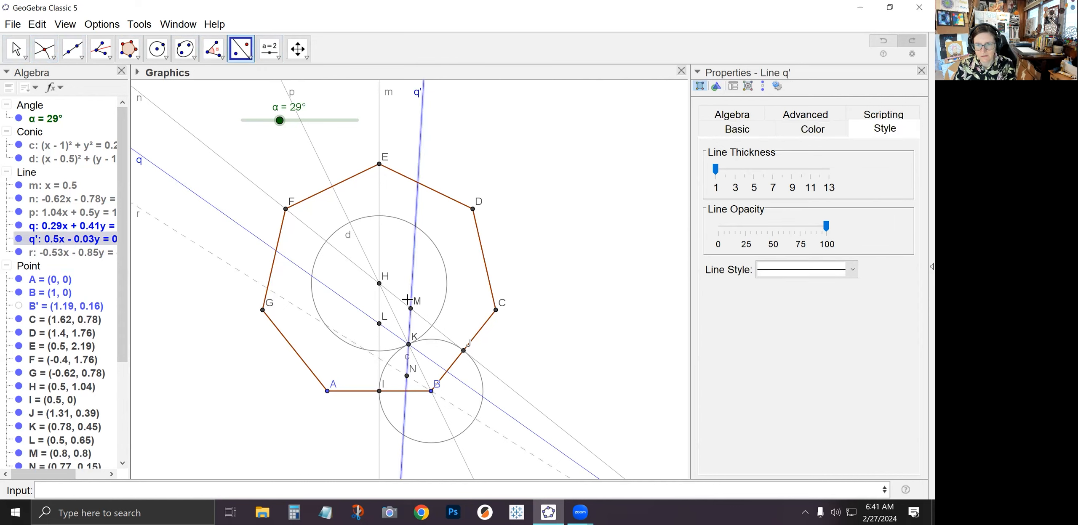
click(401, 304)
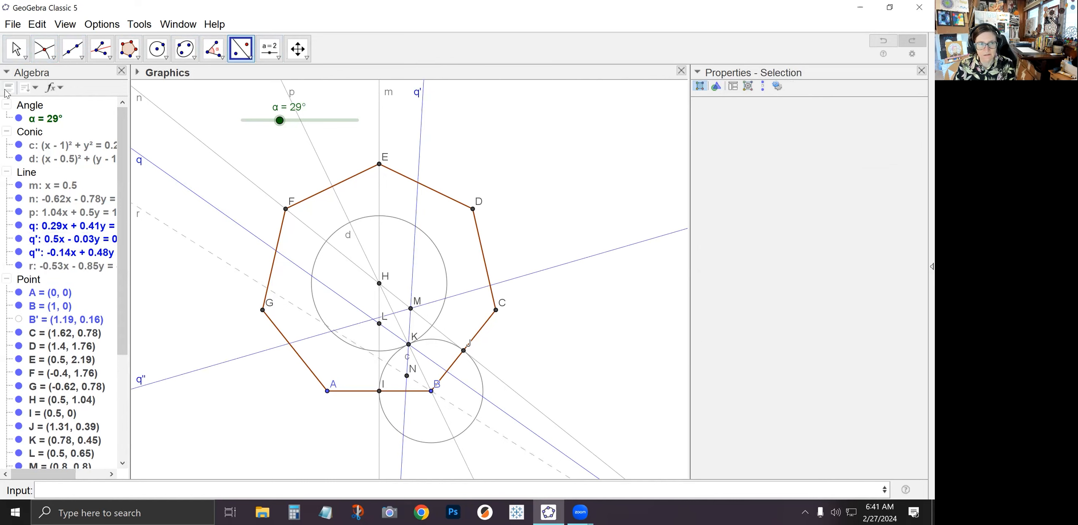
click(43, 49)
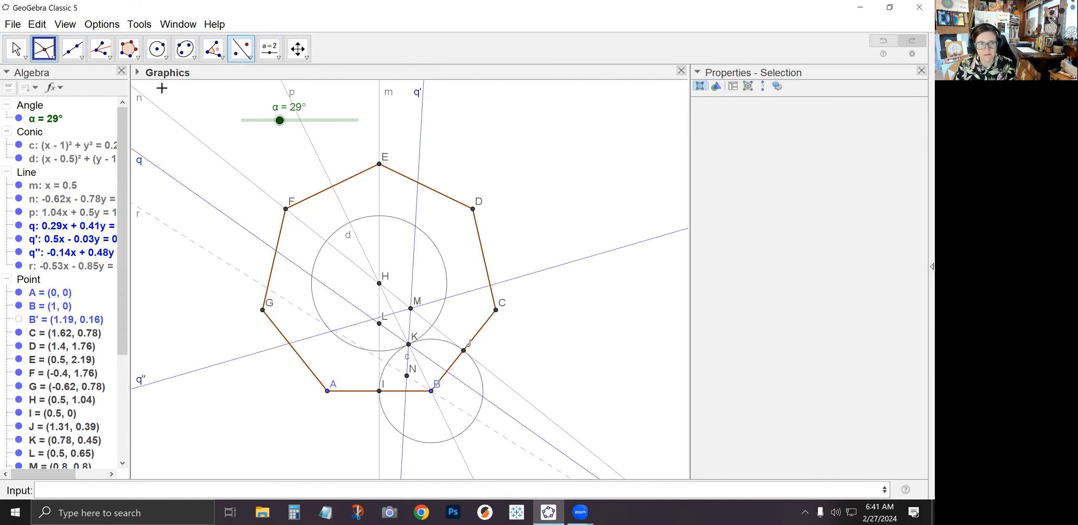
click(393, 314)
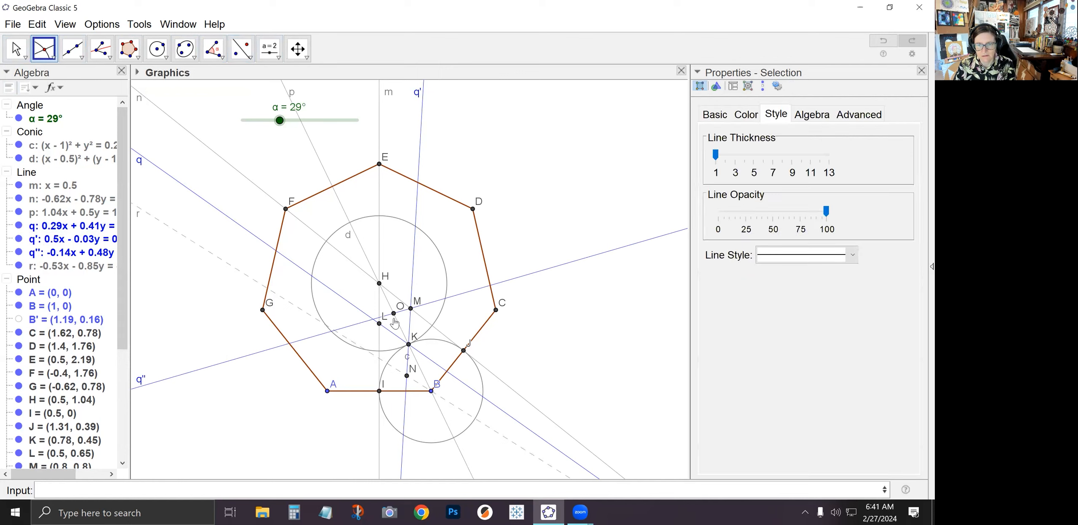
- Draw a closed polygon through points K, M, O and L
click(131, 50)
click(151, 75)
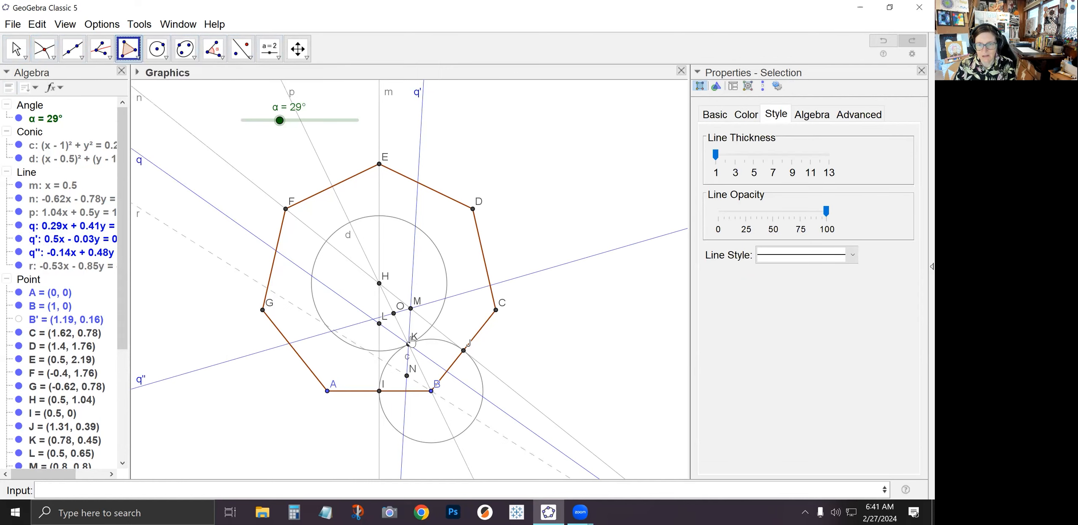
click(409, 345)
click(411, 309)
click(393, 314)
click(379, 324)
click(408, 344)
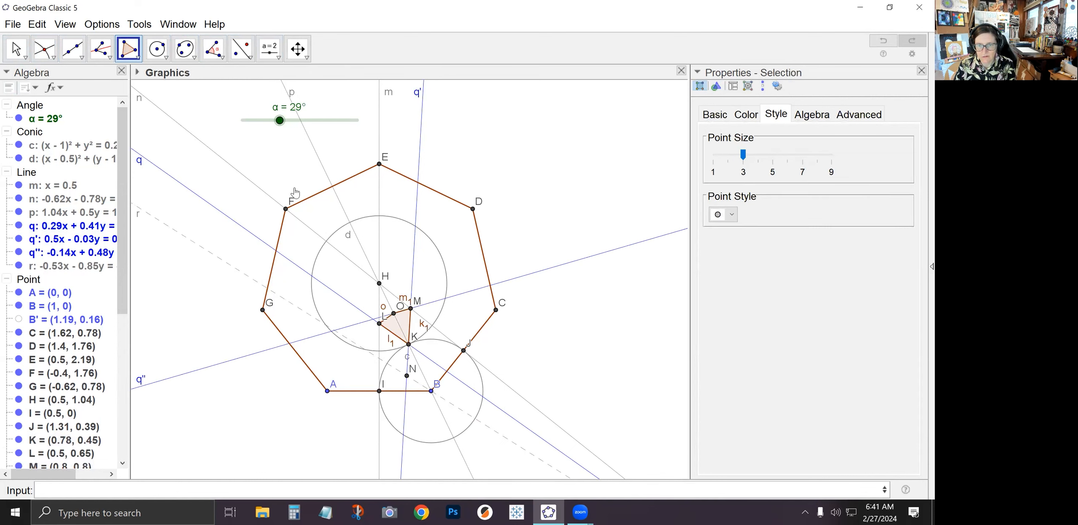
- Reflect line q' about the dashed bisector r, and reflect the resulting line about the heptagon side AB
click(238, 52)
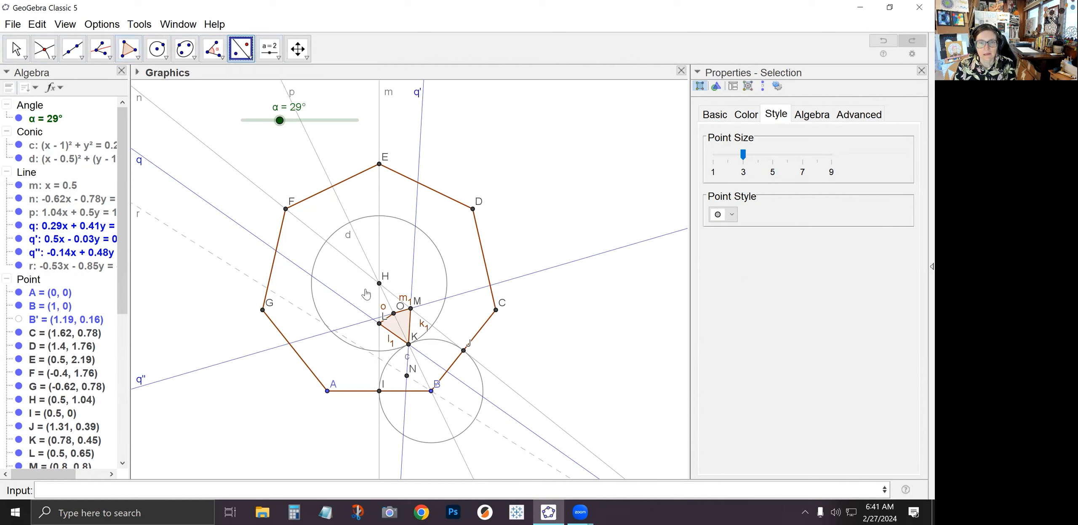
click(407, 390)
click(398, 379)
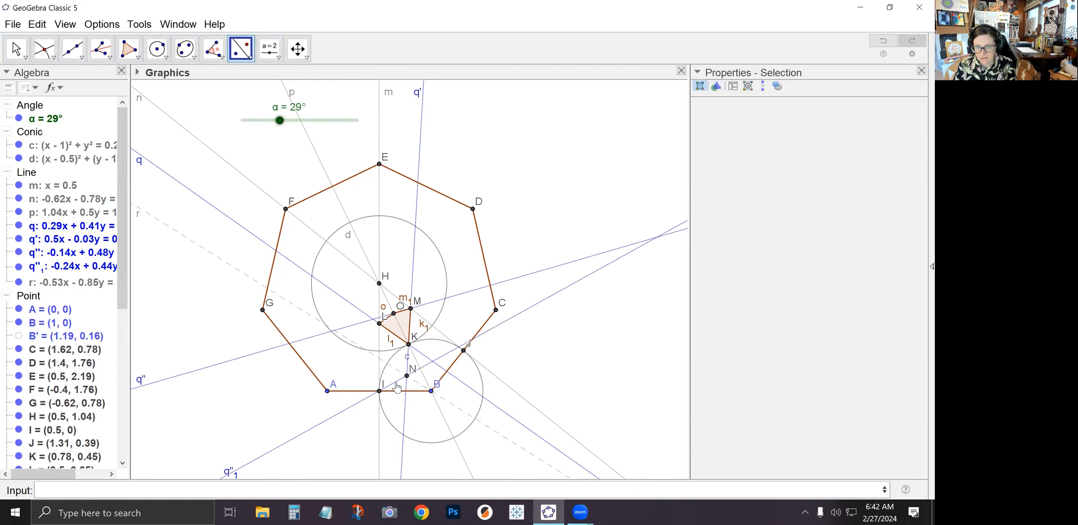
click(396, 384)
click(396, 391)
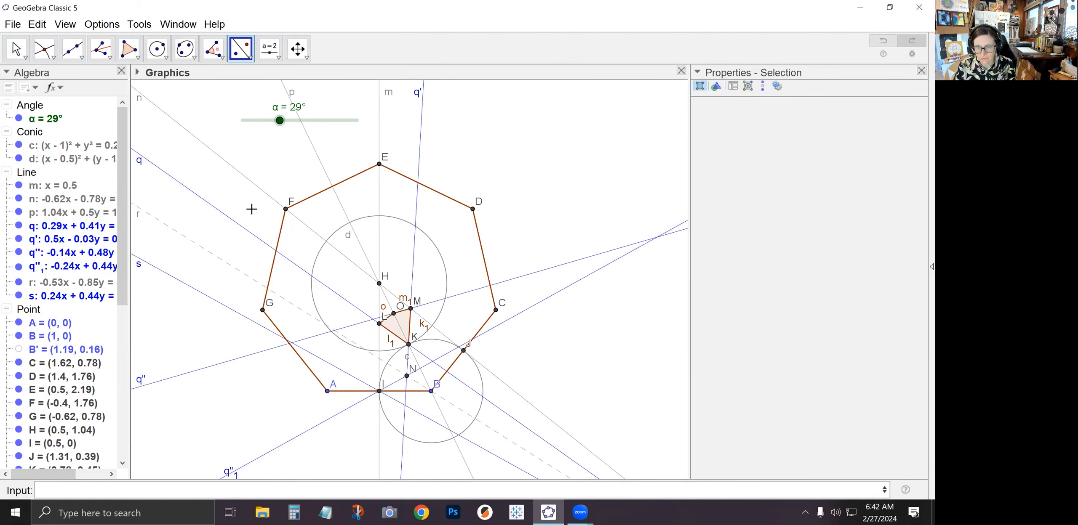
- Mark the intersection of line s with line p below point B
click(48, 50)
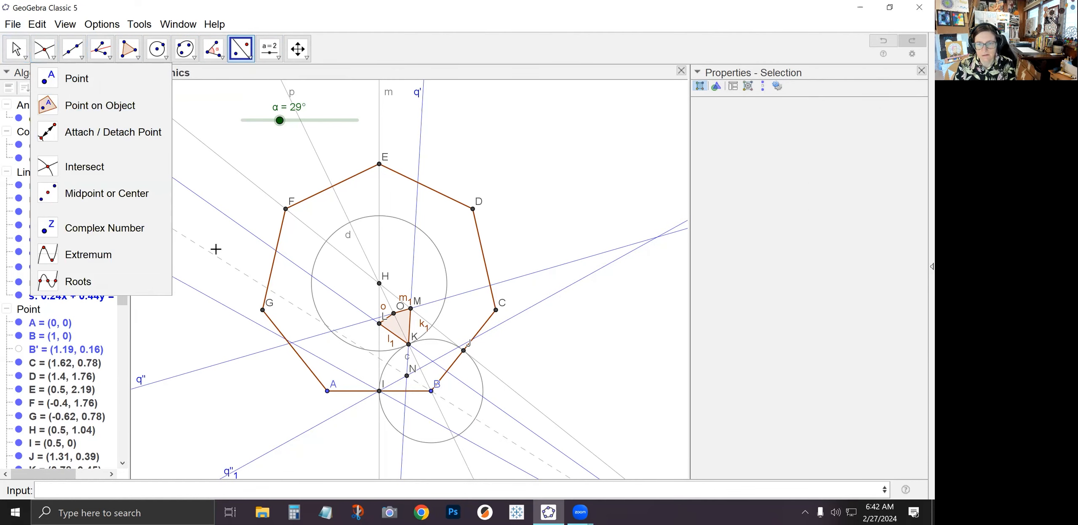
click(49, 48)
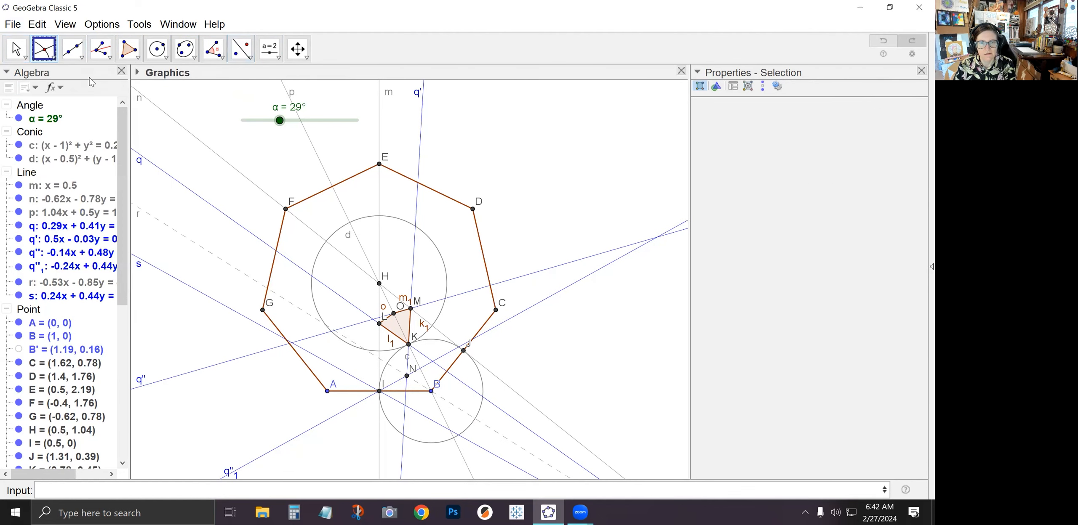
click(451, 434)
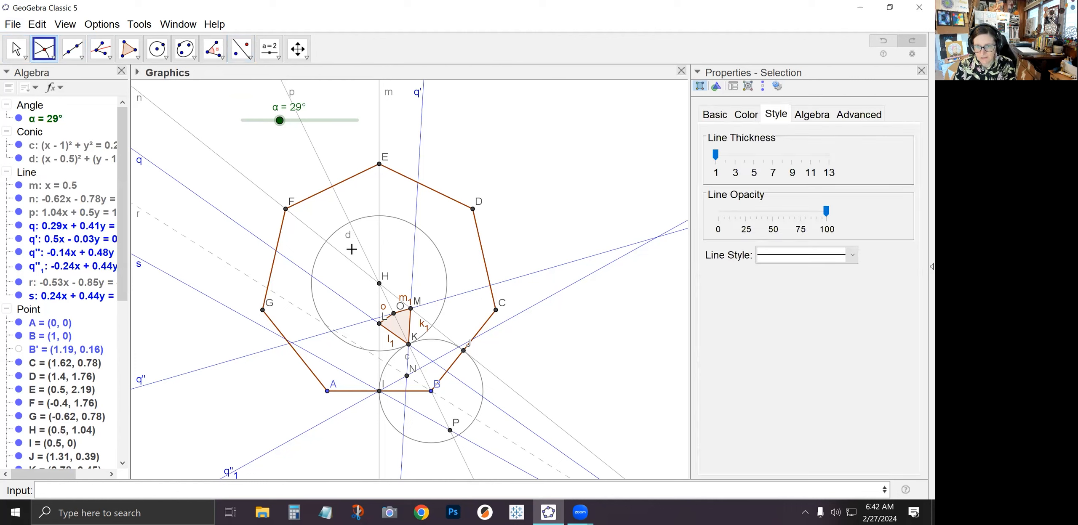
- Reflect point N about line p
click(241, 49)
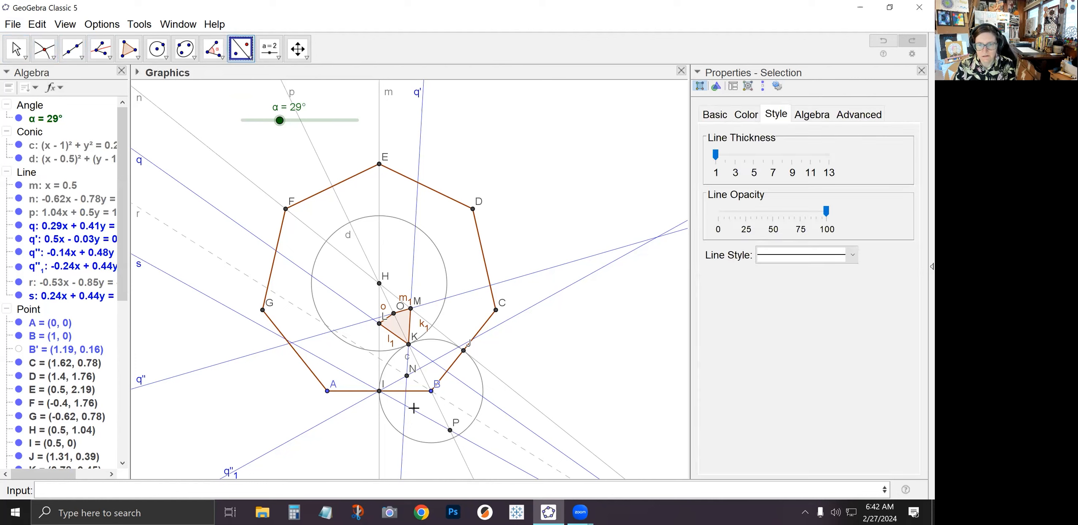
click(407, 378)
click(424, 381)
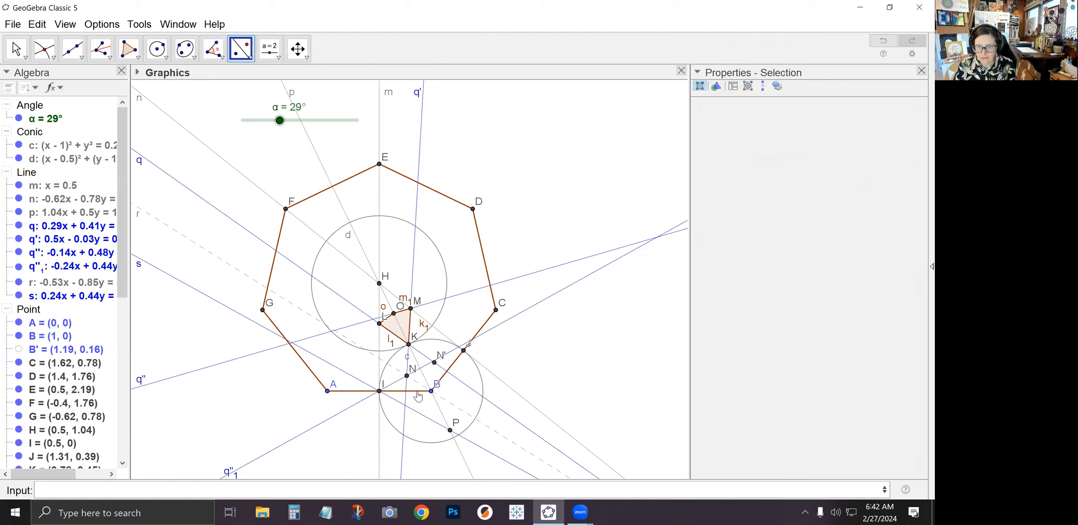
- Draw a closed polygon through points P, I, N, K, N' and J
click(128, 49)
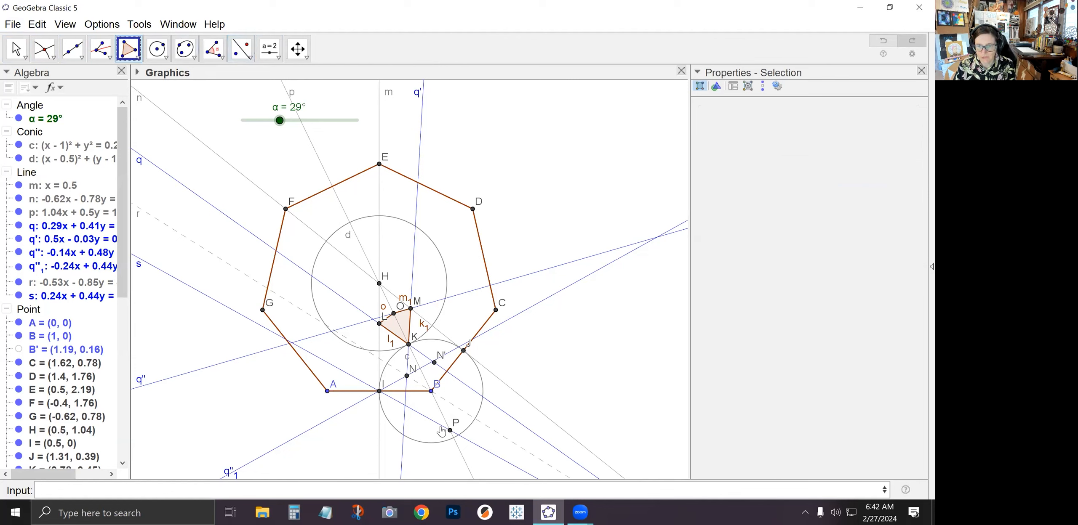
click(449, 430)
click(379, 391)
click(406, 376)
click(409, 345)
click(434, 362)
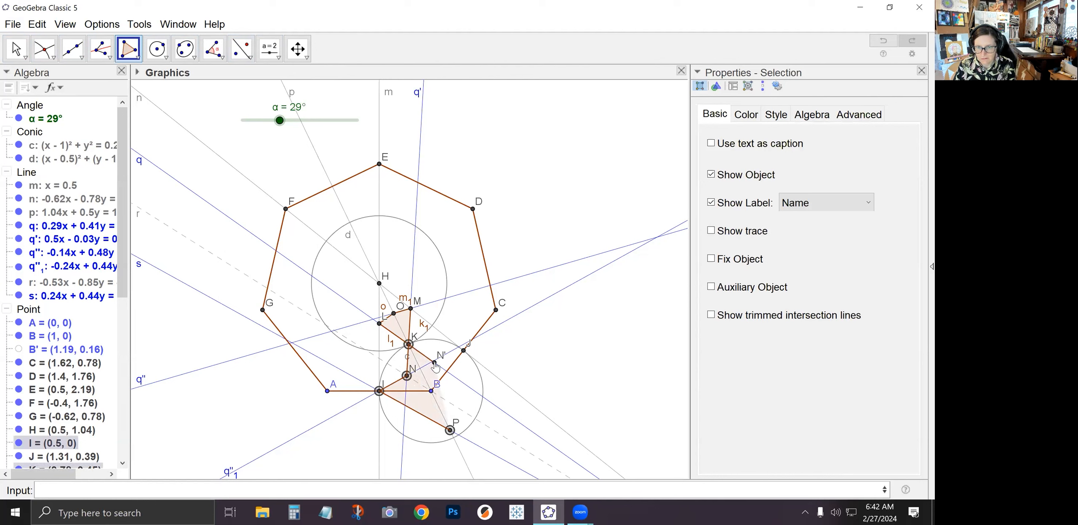
click(464, 351)
click(450, 431)
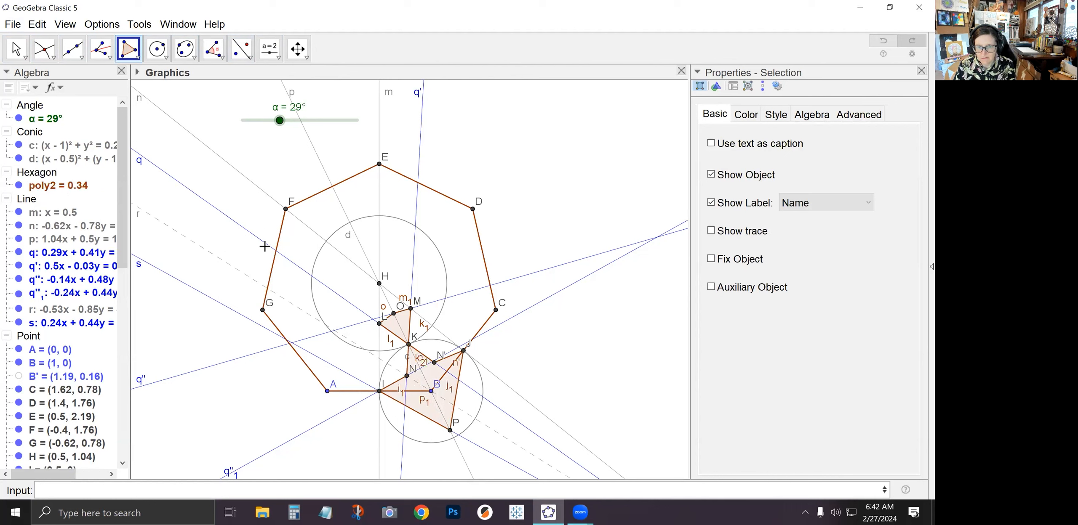
click(17, 51)
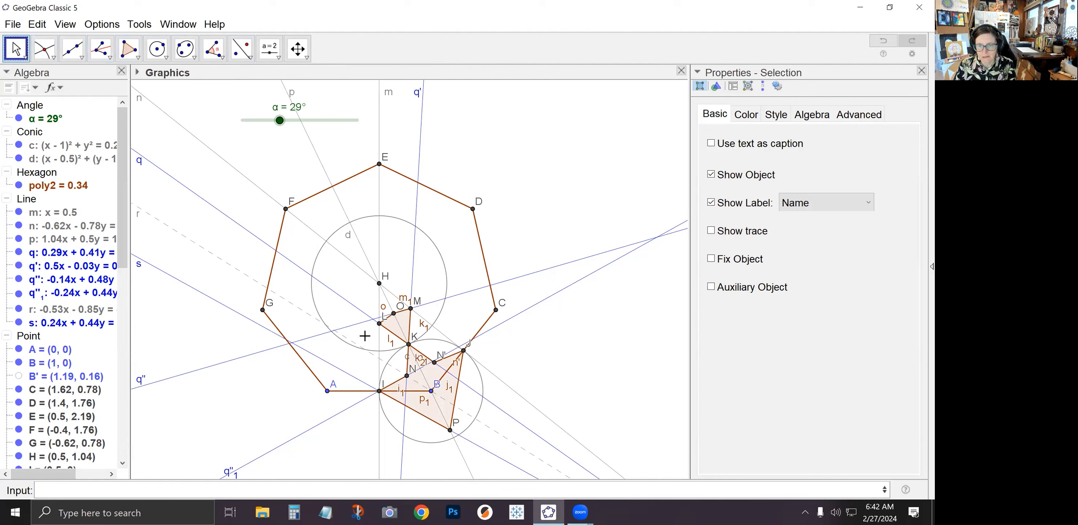
- Create seven copies of quadrilateral q1 rotated about H with sequence(rotate(q1,2*pi*i/7,H),i,0,6), and copy the command text for reuse
click(294, 488)
text(sequen)
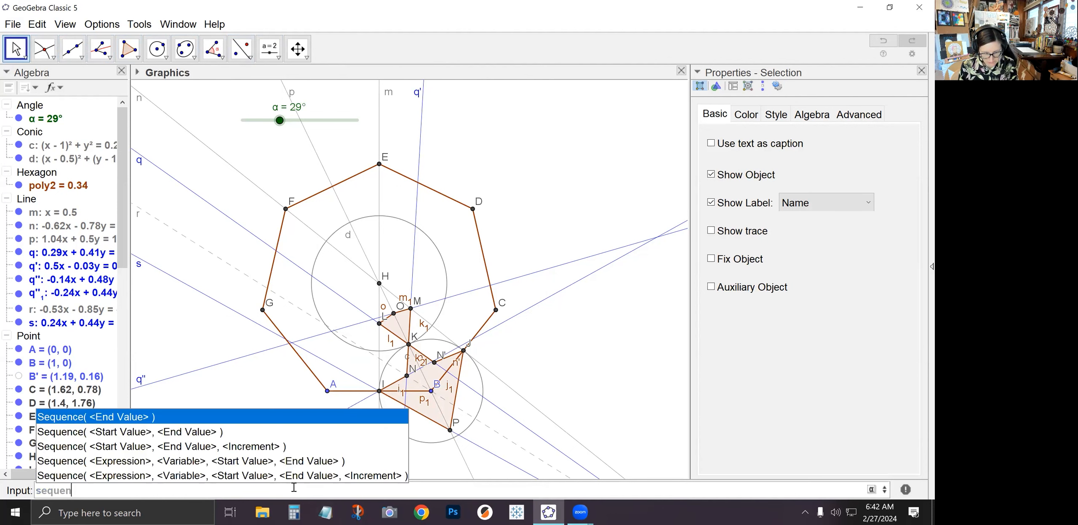
text(ce(rotate()
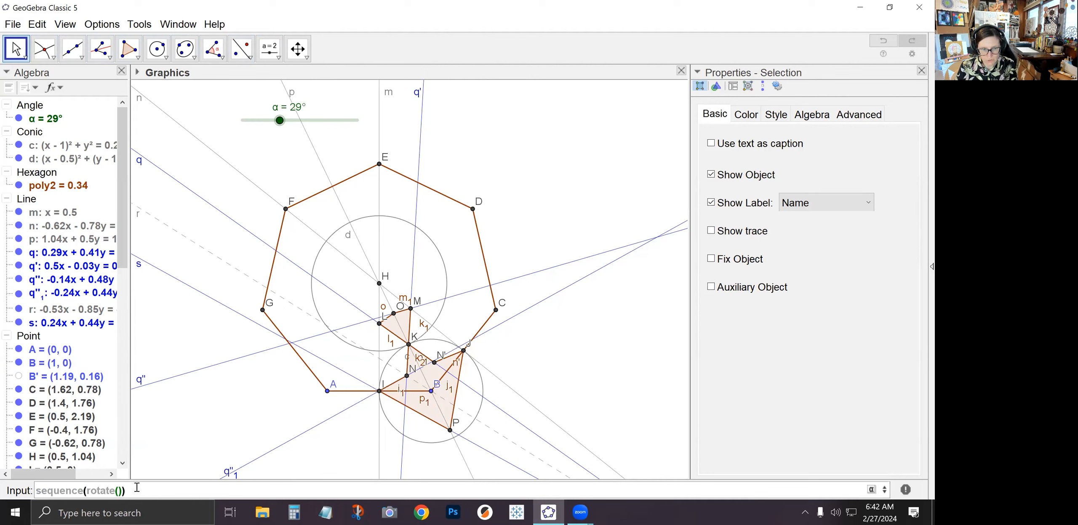
text(q1,2*pi)
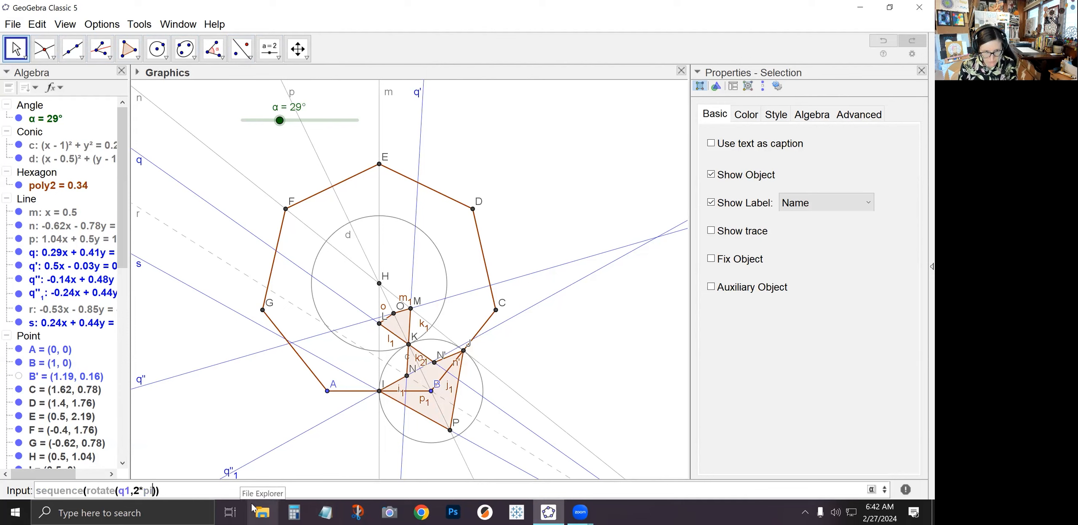
text(*i)
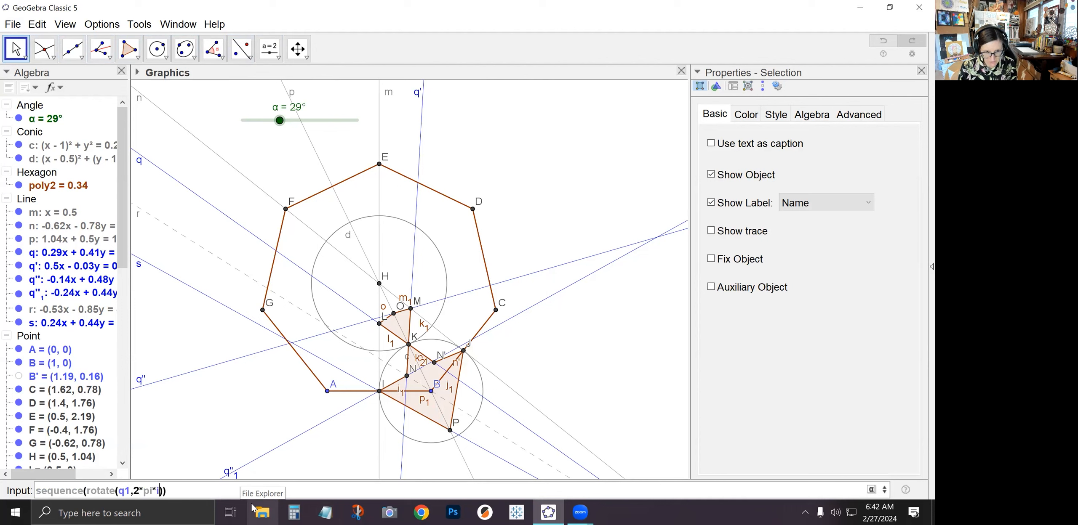
text(/)
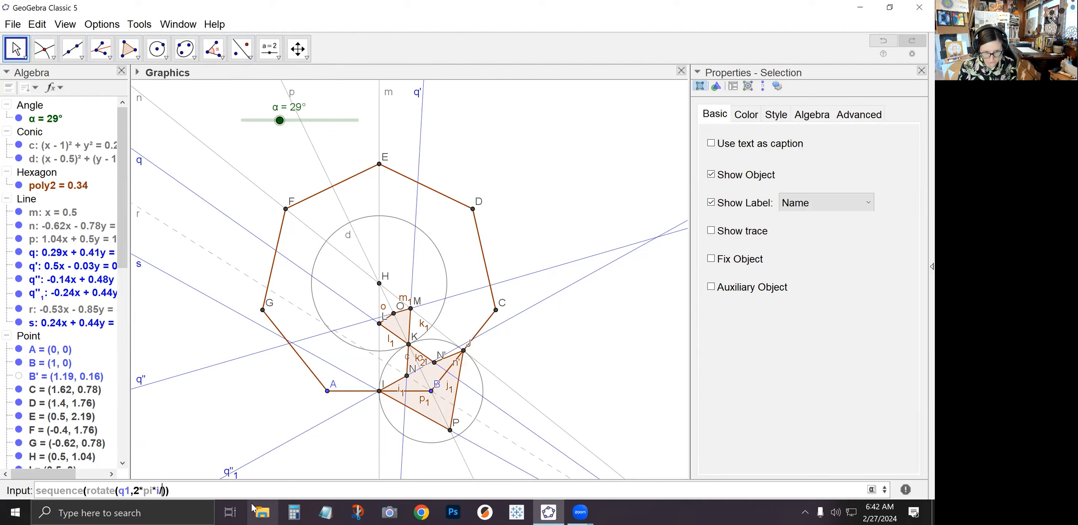
text(7,)
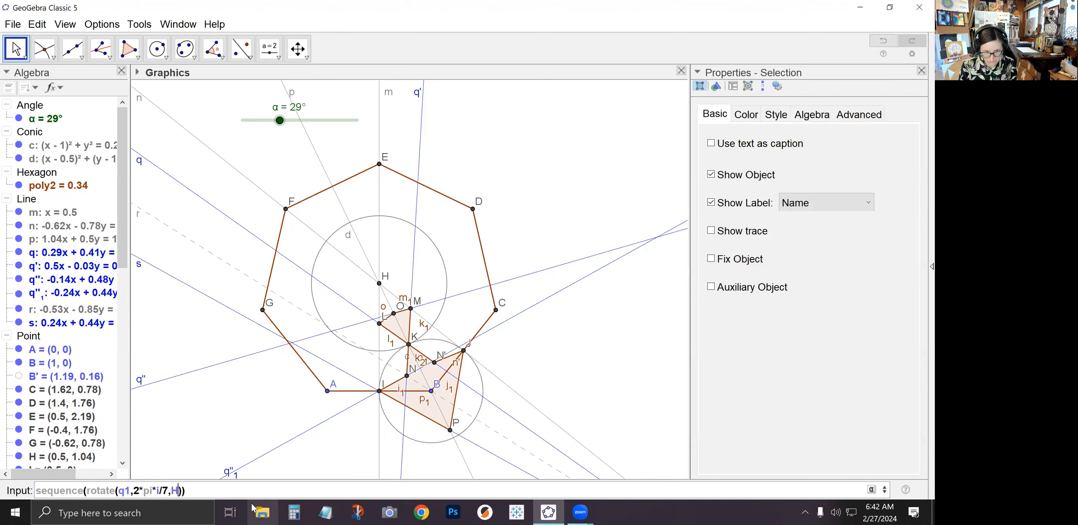
text(H),)
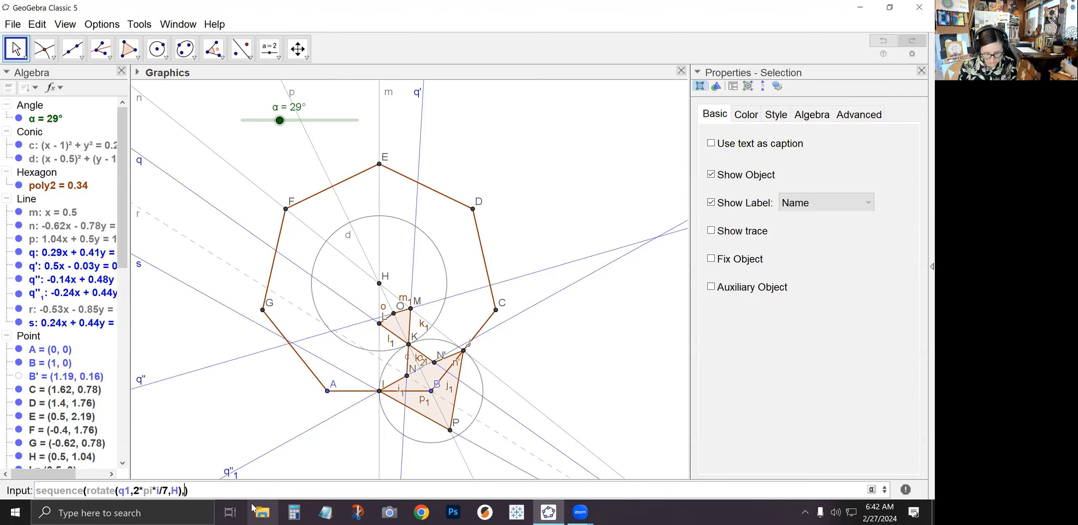
text(6)
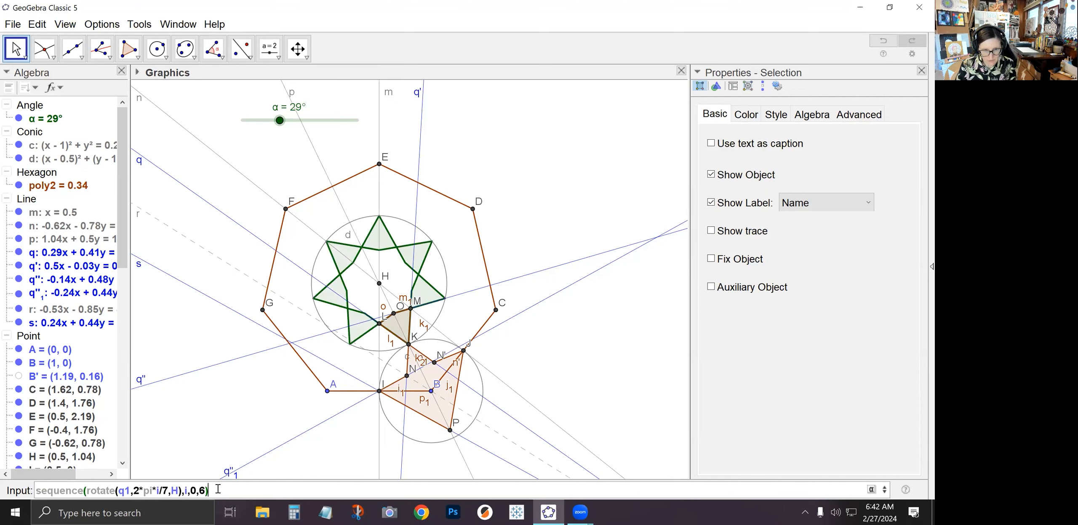
drag(219, 488, 37, 483)
key(ctrl+c)
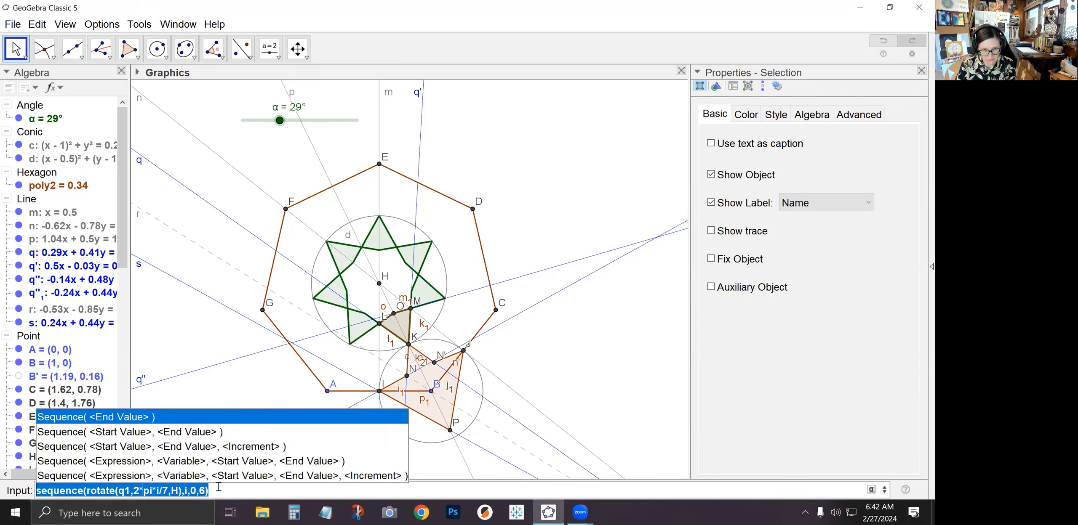
key(Return)
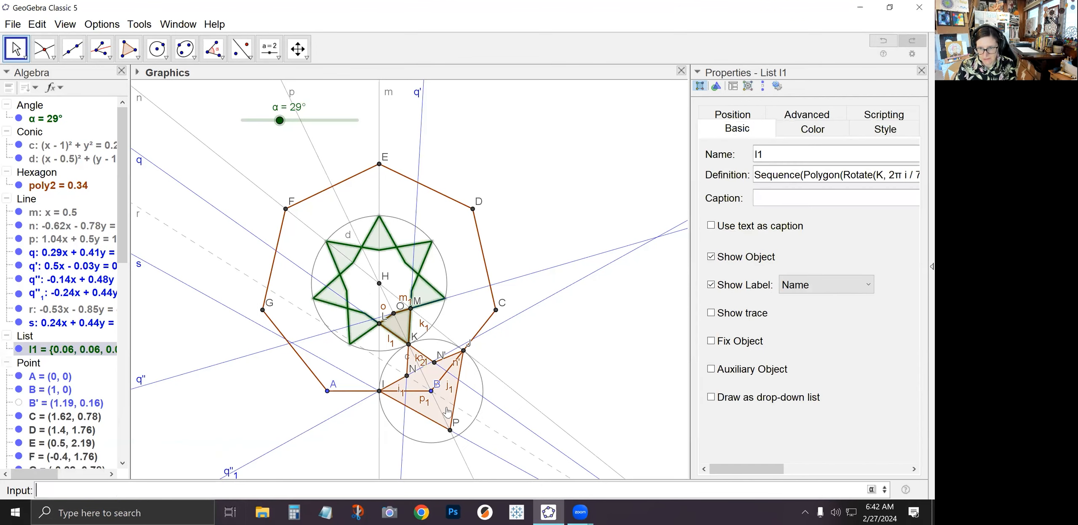
- Reuse the copied command with poly2 in place of q1, creating the sequence sequence(rotate(poly2,2*pi*i/7,H),i,0,6)
key(ctrl+v)
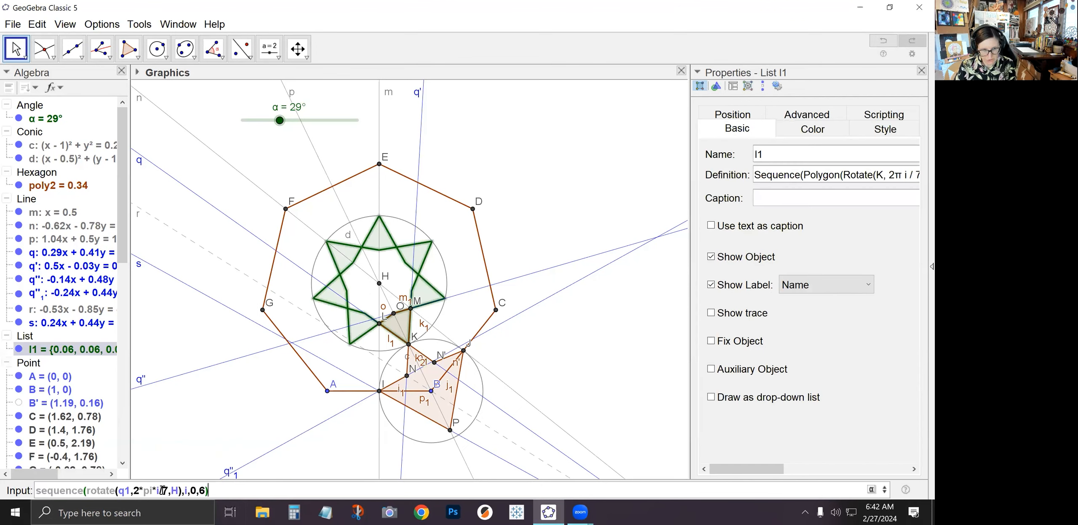
double_click(121, 491)
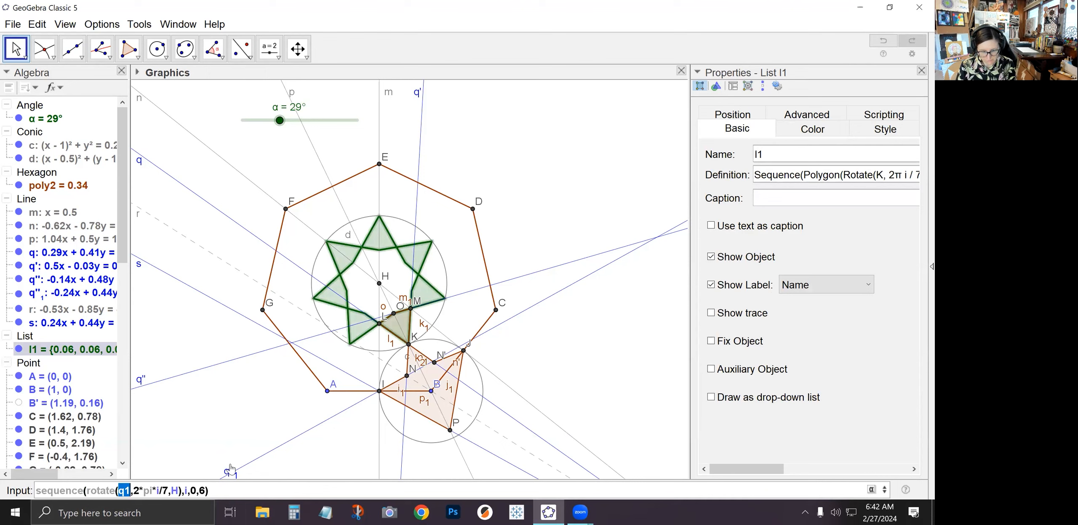
text(poly2)
key(Return)
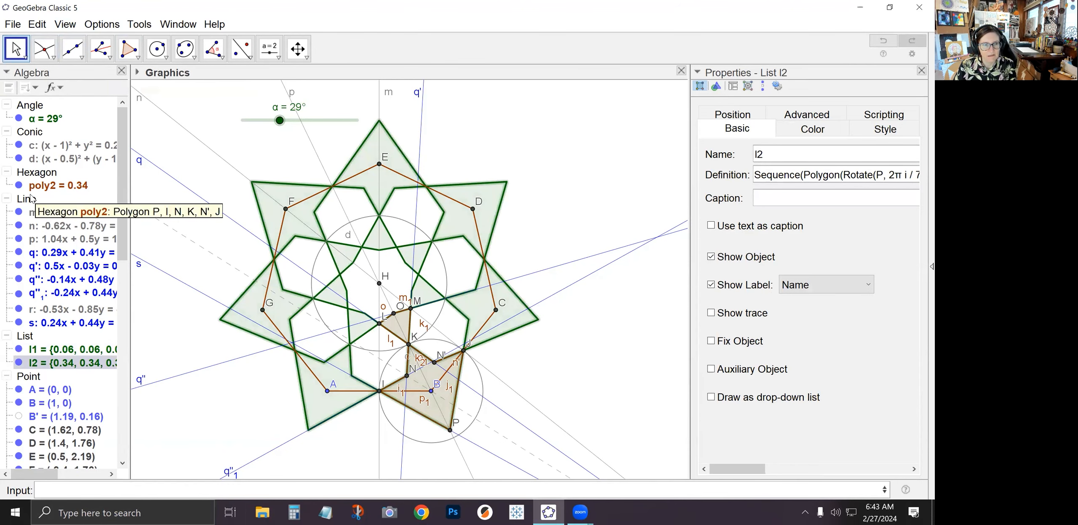
- Hide all lines and all points of the construction, and collapse the Point group in the object list
click(32, 199)
right_click(26, 201)
click(70, 299)
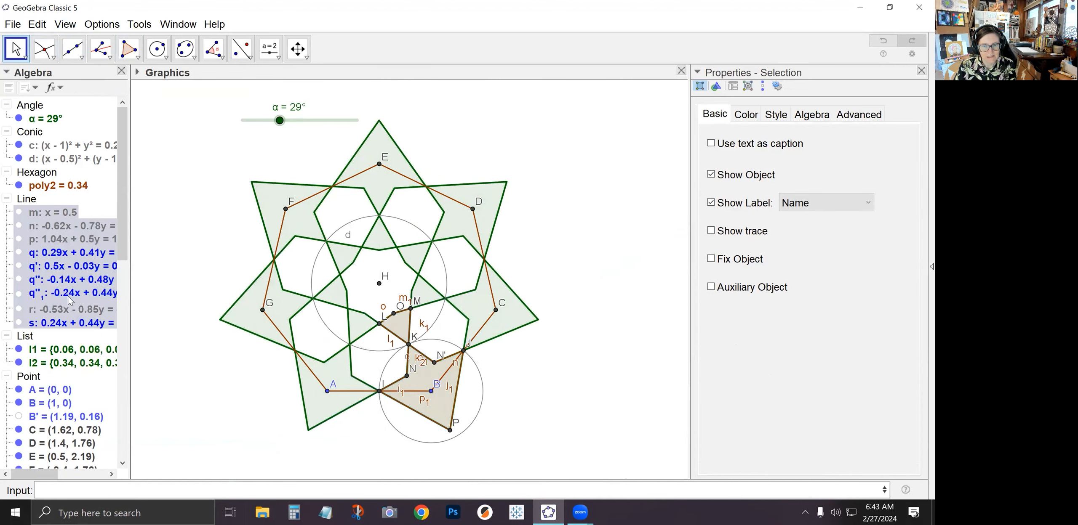
click(33, 377)
right_click(34, 377)
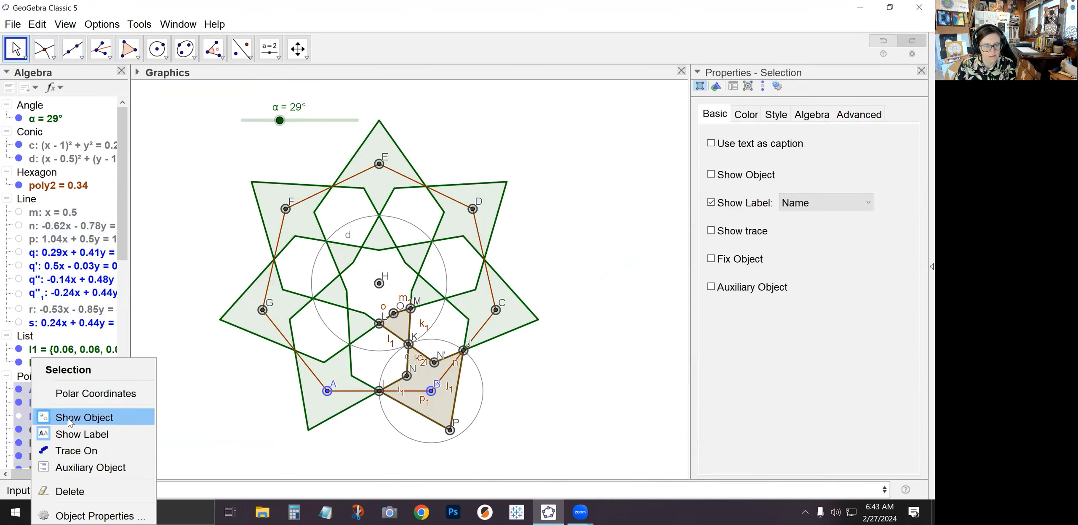
click(70, 418)
click(6, 377)
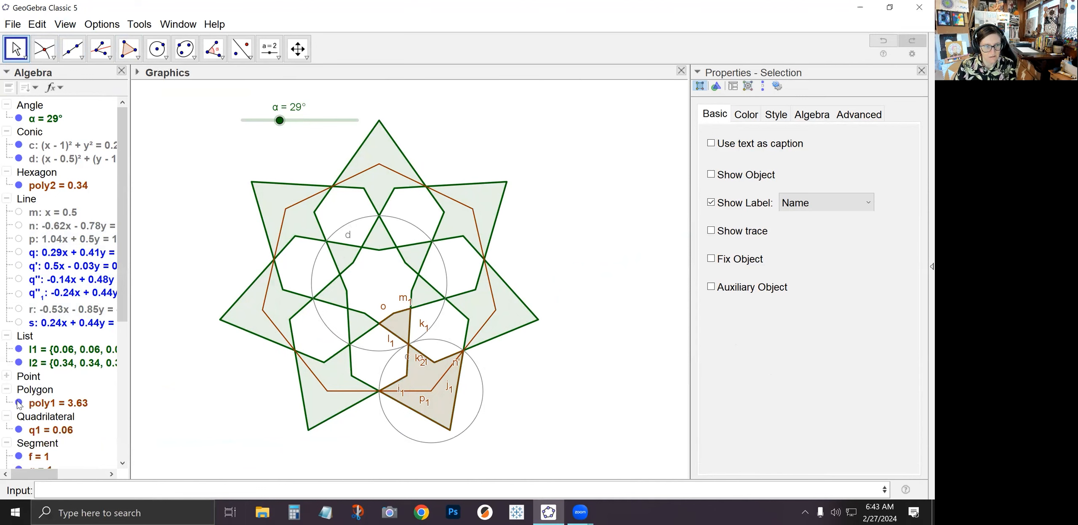
- Hide heptagon poly1, quadrilateral q1, hexagon poly2 and both circles, collapsing the Polygon, Segment, Quadrilateral and Hexagon groups
click(19, 403)
click(19, 430)
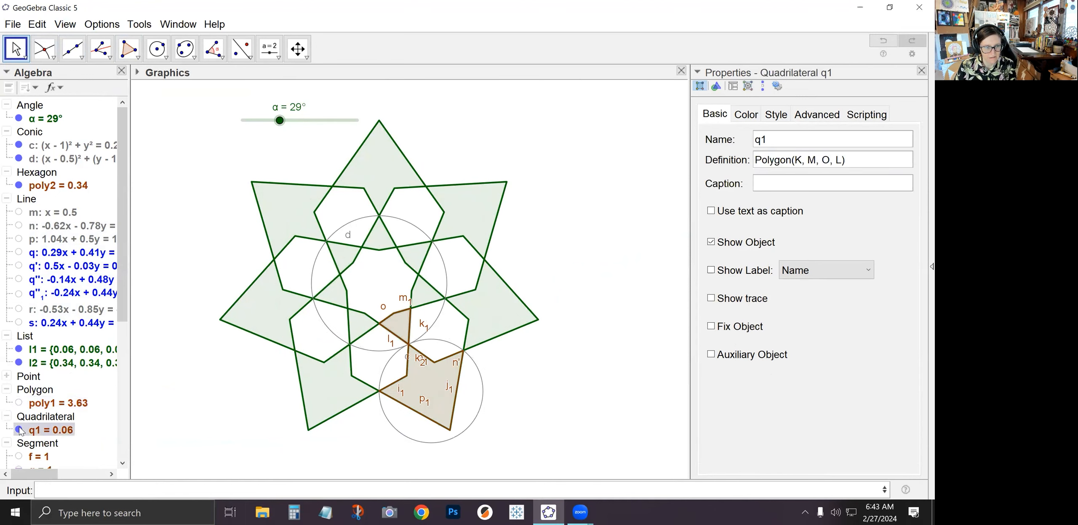
click(7, 390)
click(6, 430)
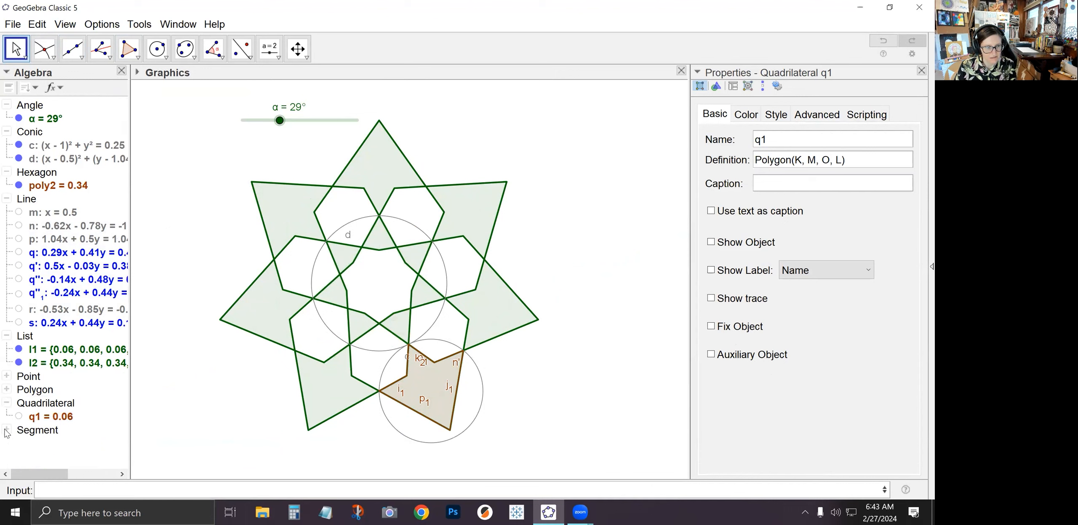
click(6, 403)
click(19, 186)
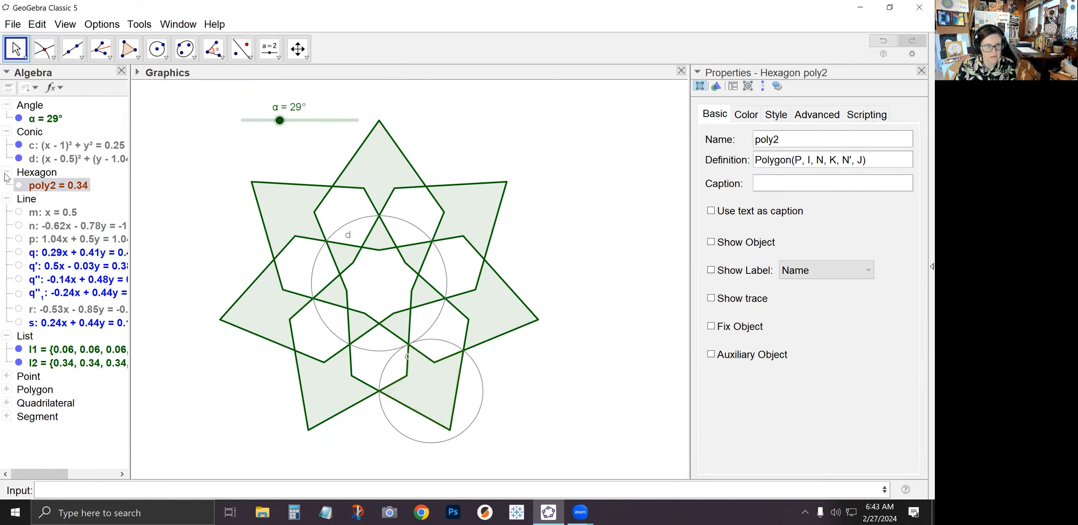
click(7, 173)
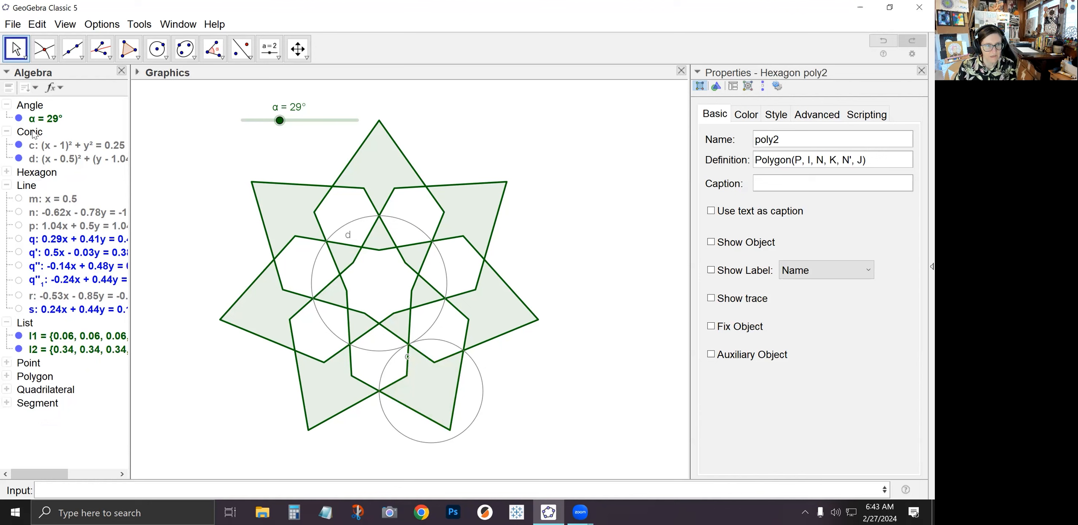
right_click(34, 134)
click(73, 188)
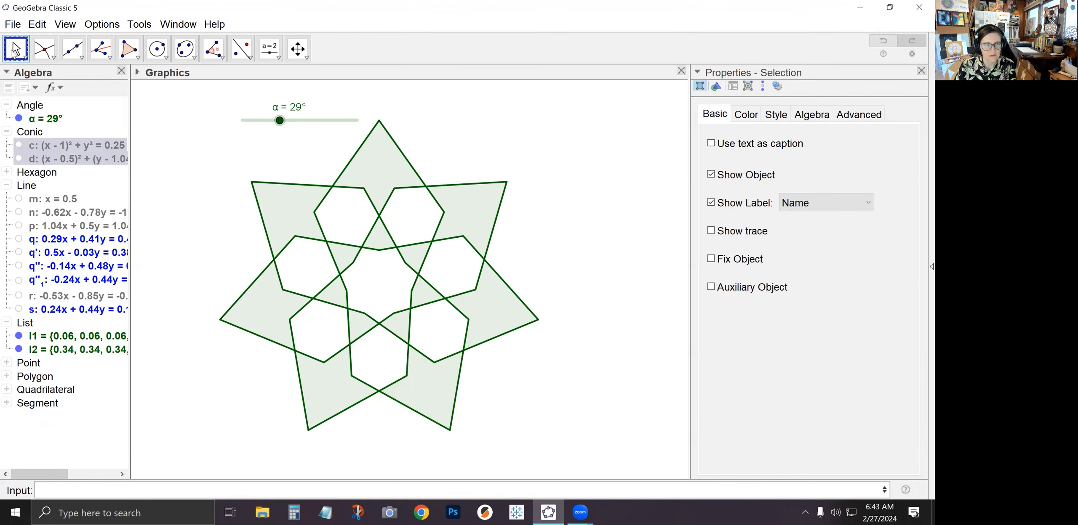
- Clear the selection and turn on animation for the angle slider α
click(240, 165)
right_click(261, 120)
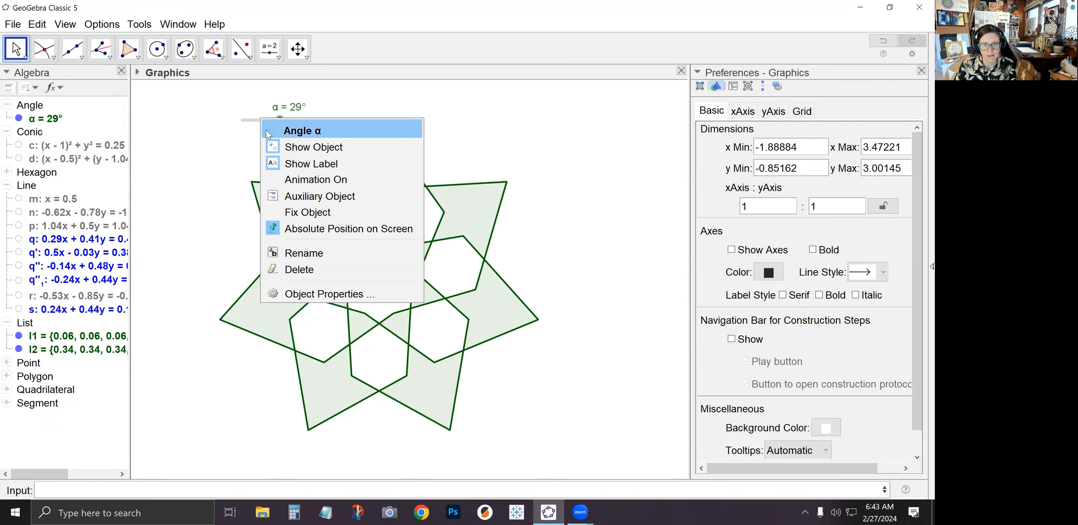
click(296, 185)
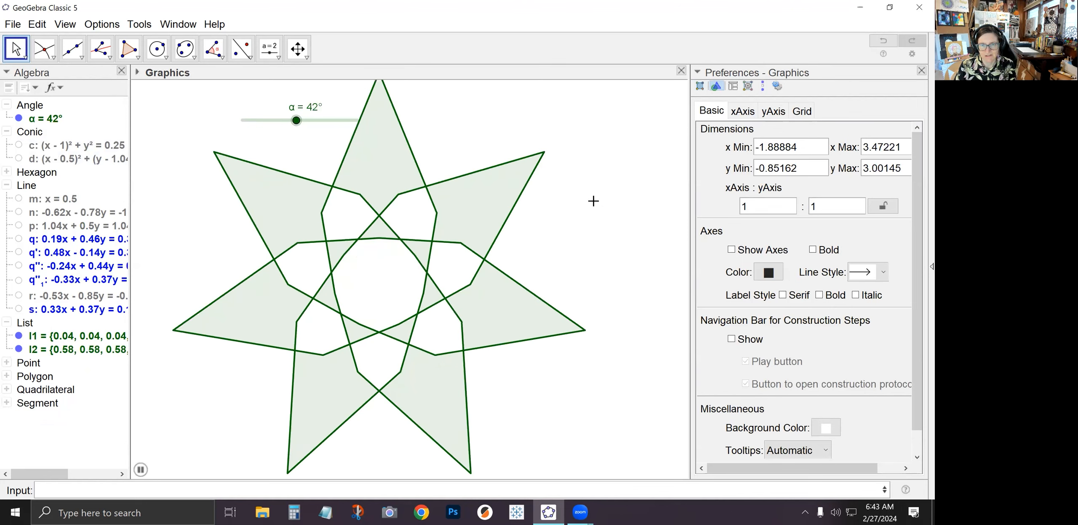